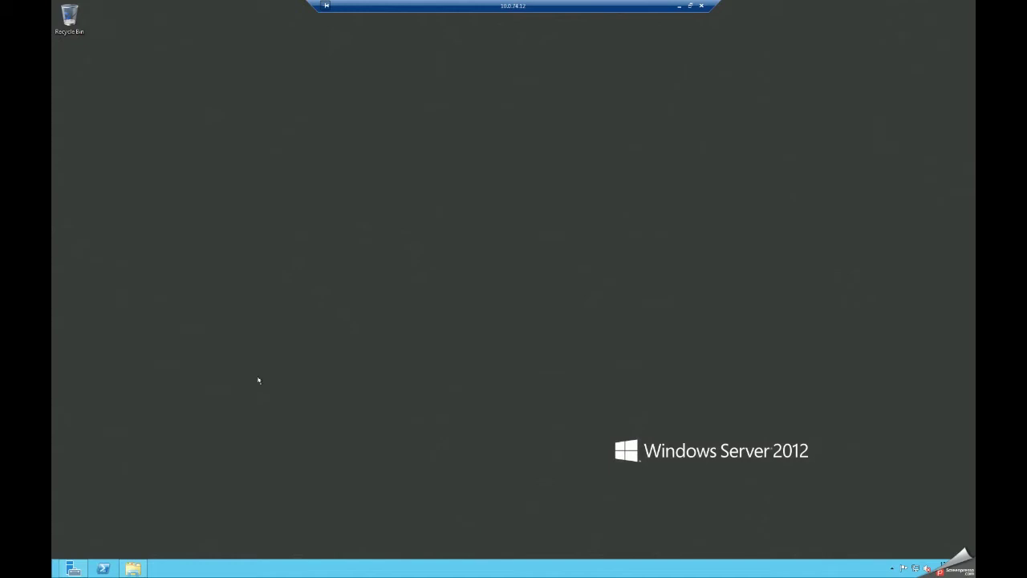
- Launch the PSTCapture installer, accept the license terms and keep the default install folder
{"action": "left_click", "coordinate": [133, 568]}
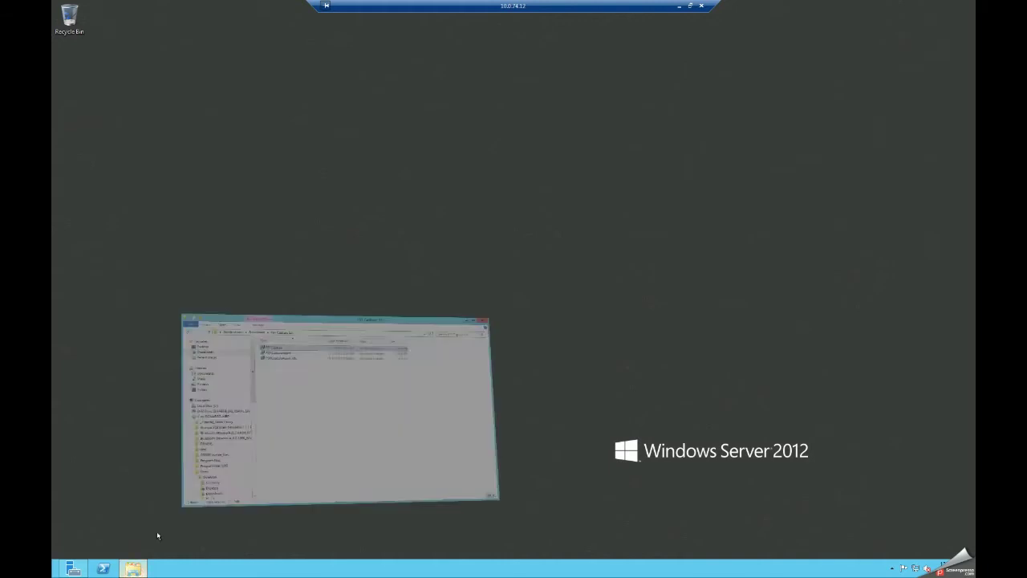
{"action": "double_click", "coordinate": [406, 167]}
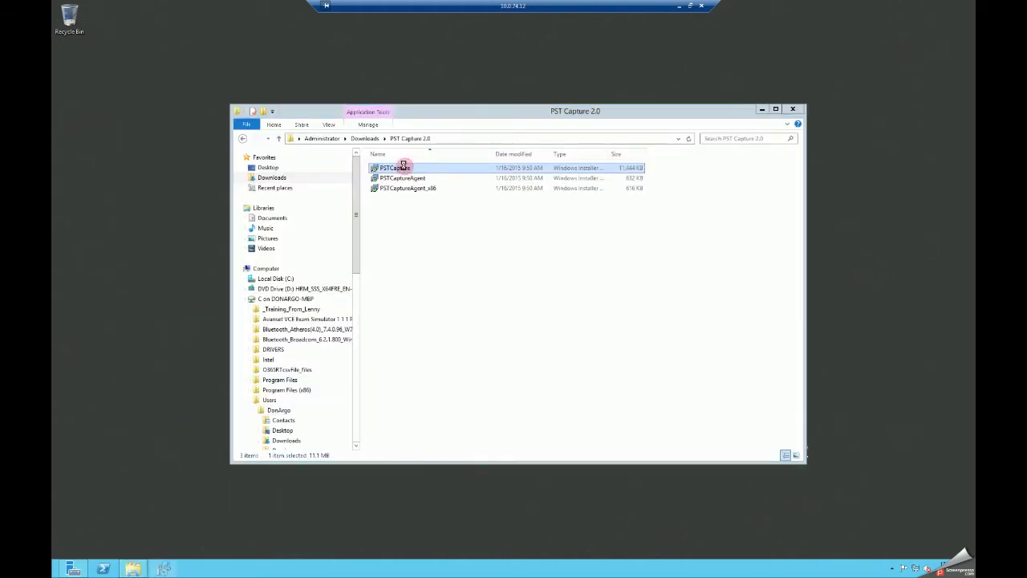
{"action": "left_click", "coordinate": [562, 357]}
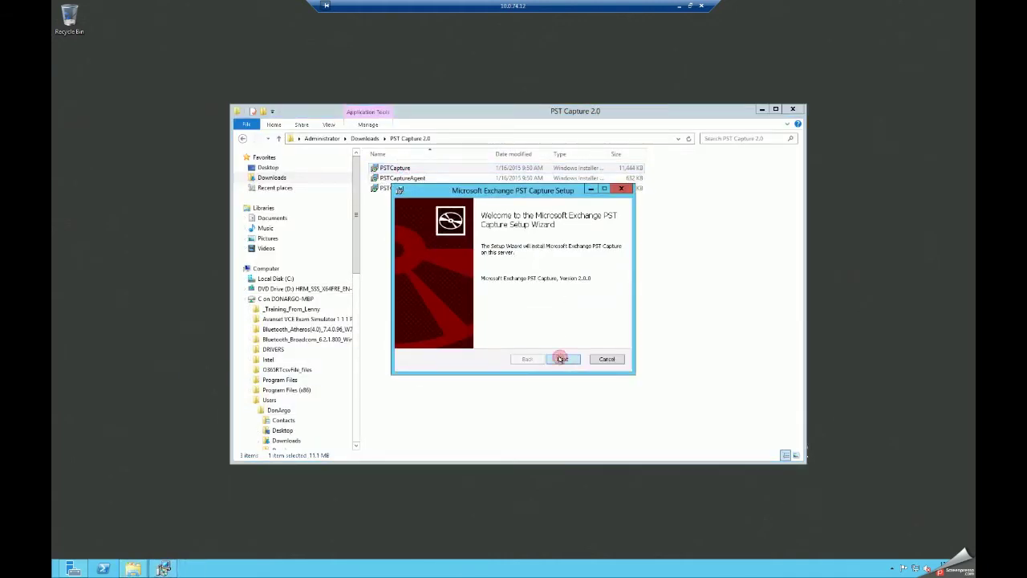
{"action": "left_click", "coordinate": [502, 336]}
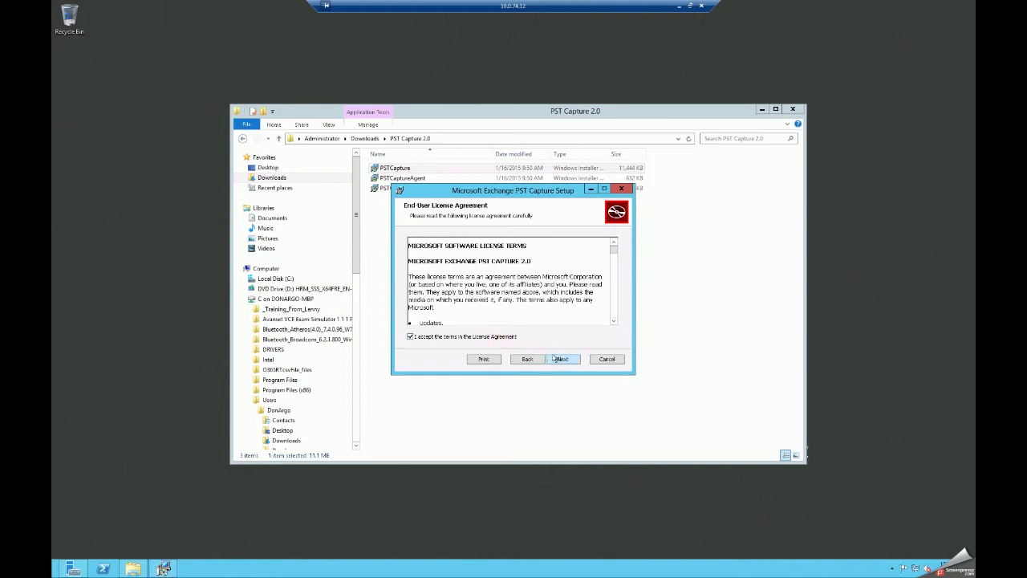
{"action": "left_click", "coordinate": [562, 358]}
{"action": "left_click", "coordinate": [557, 360]}
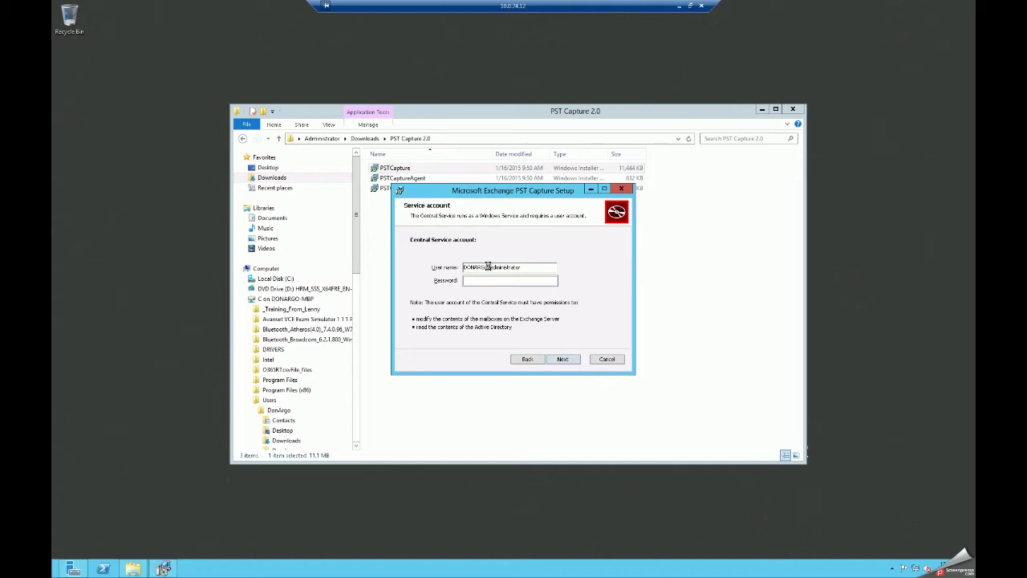
- Replace the prefilled user name with the PST Capture service account and enter its password
{"action": "left_click_drag", "start_coordinate": [491, 267], "coordinate": [463, 267]}
{"action": "key", "text": "Right"}
{"action": "key", "text": "shift+Right"}
{"action": "key", "text": "shift+Right"}
{"action": "key", "text": "shift+Right"}
{"action": "key", "text": "shift+Right"}
{"action": "key", "text": "shift+Right"}
{"action": "key", "text": "shift+Right"}
{"action": "key", "text": "shift+Right"}
{"action": "key", "text": "shift+Right"}
{"action": "key", "text": "shift+Right"}
{"action": "key", "text": "shift+Right"}
{"action": "key", "text": "shift+Right"}
{"action": "key", "text": "shift+Right"}
{"action": "key", "text": "shift+Right"}
{"action": "type", "text": "pstcPSTcapture"}
{"action": "key", "text": "Tab"}
{"action": "type", "text": "********"}
- Install the PST Capture central service and close the finished wizard
{"action": "left_click", "coordinate": [560, 358]}
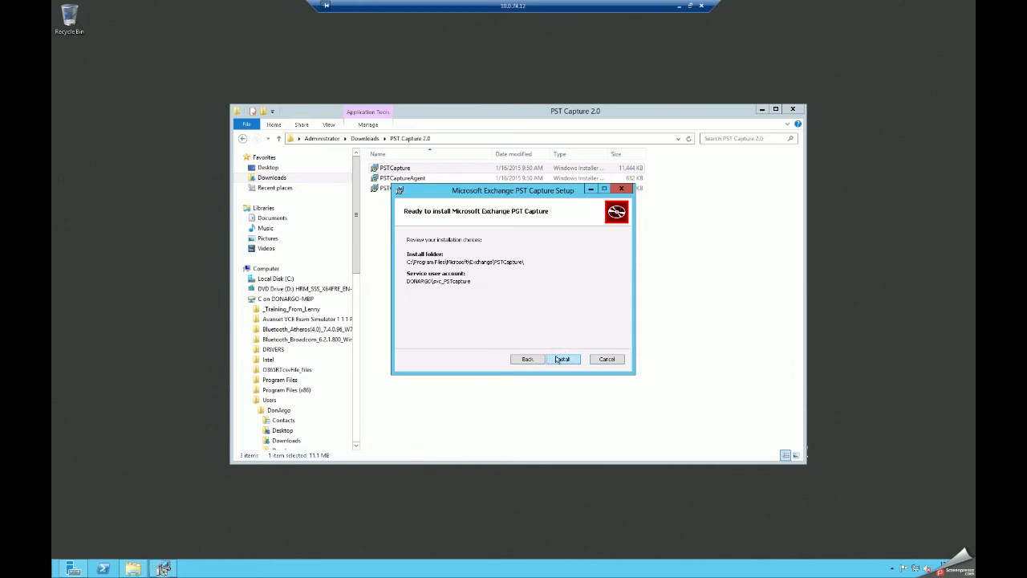
{"action": "left_click", "coordinate": [559, 359]}
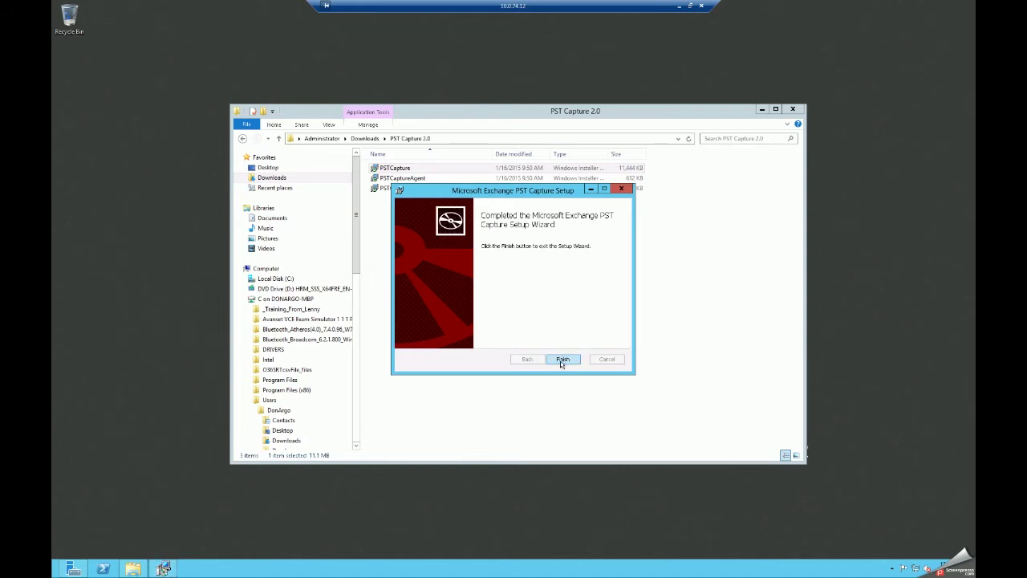
{"action": "left_click", "coordinate": [562, 360]}
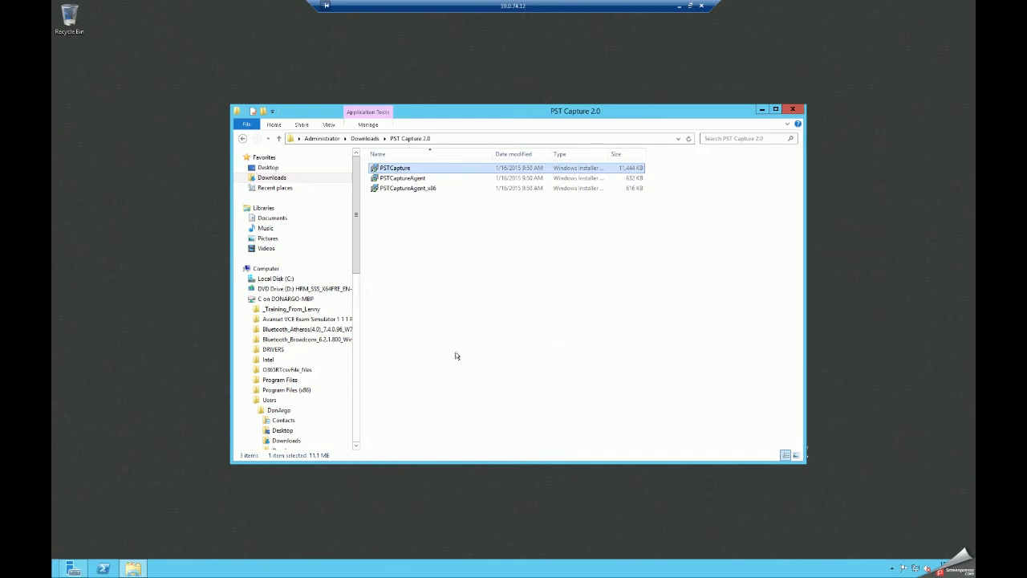
- Verify Microsoft Exchange PST Capture Service is running in Services, then switch to the Windows 7 VM
{"action": "left_click", "coordinate": [73, 568]}
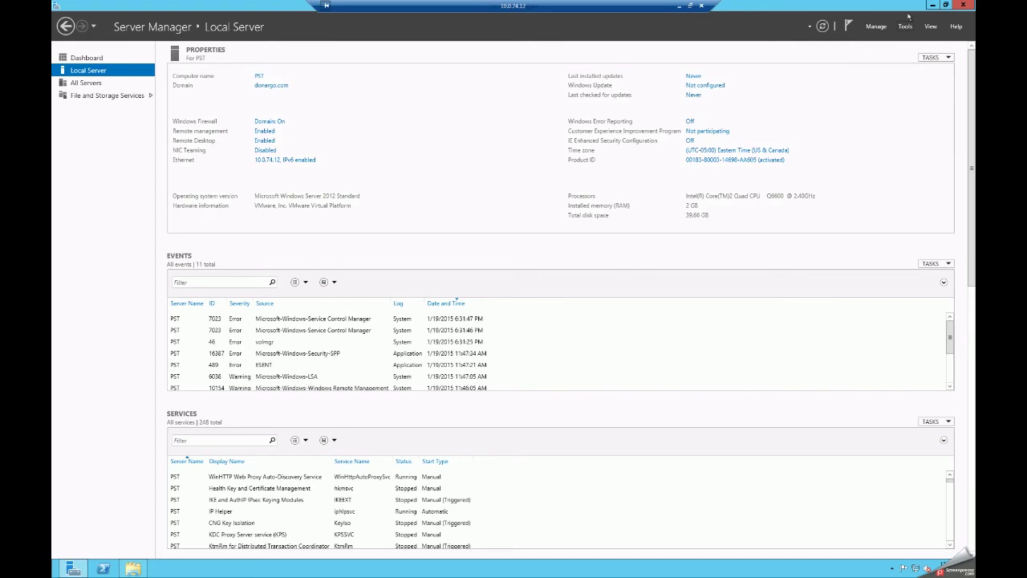
{"action": "left_click", "coordinate": [905, 27]}
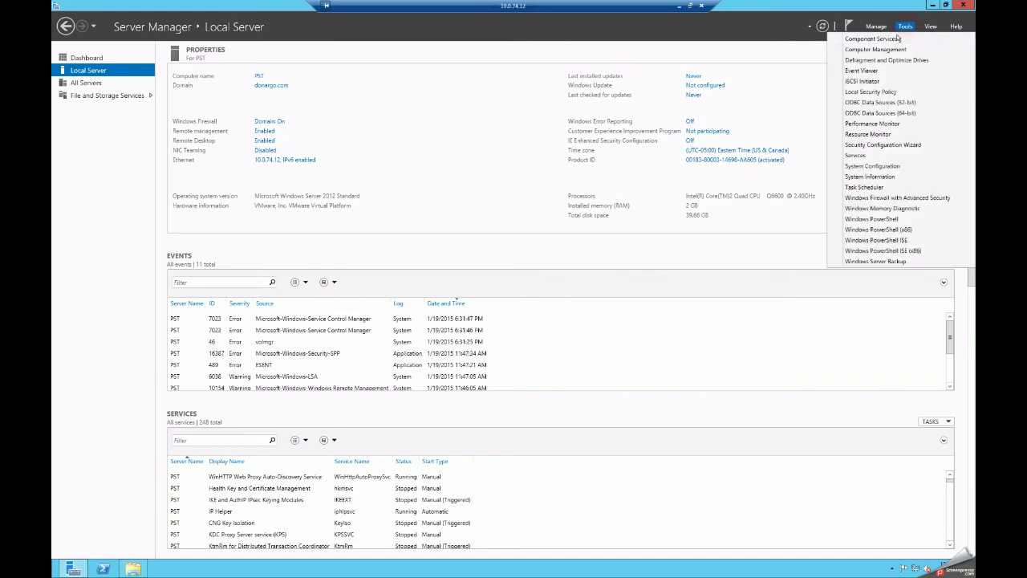
{"action": "left_click", "coordinate": [861, 155]}
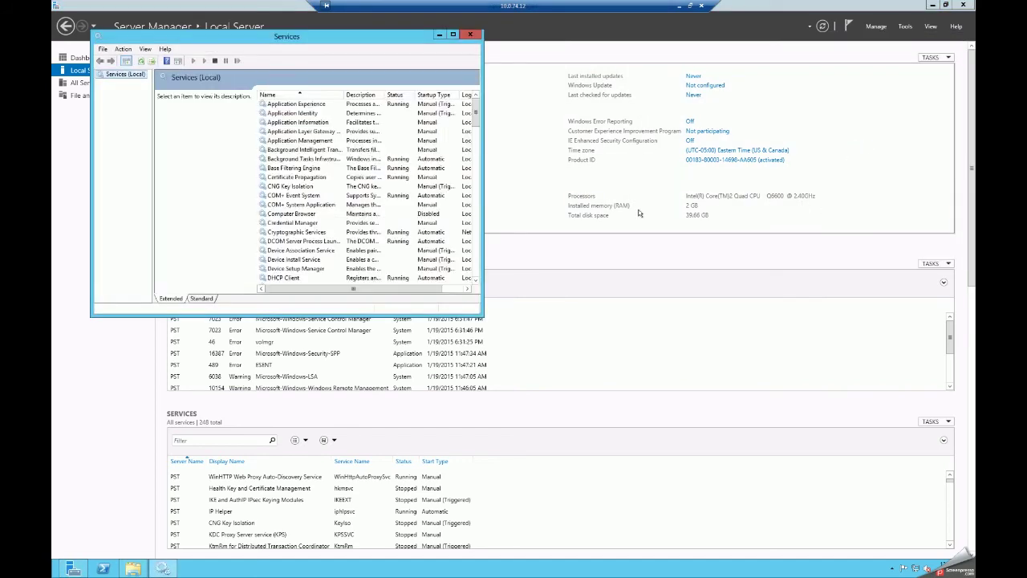
{"action": "left_click", "coordinate": [475, 273]}
{"action": "left_click", "coordinate": [475, 273]}
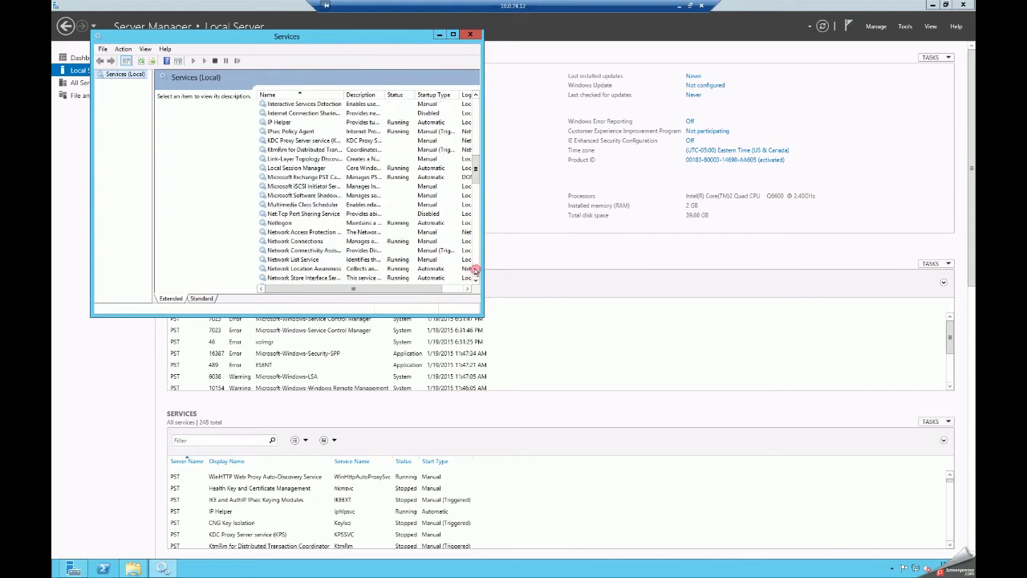
{"action": "left_click", "coordinate": [298, 177]}
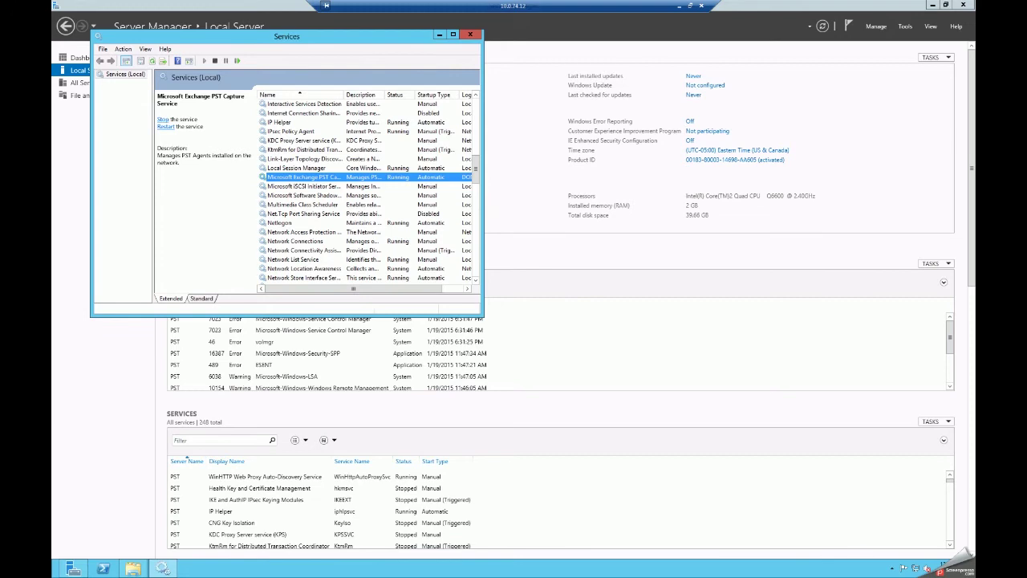
{"action": "key", "text": "alt+Tab"}
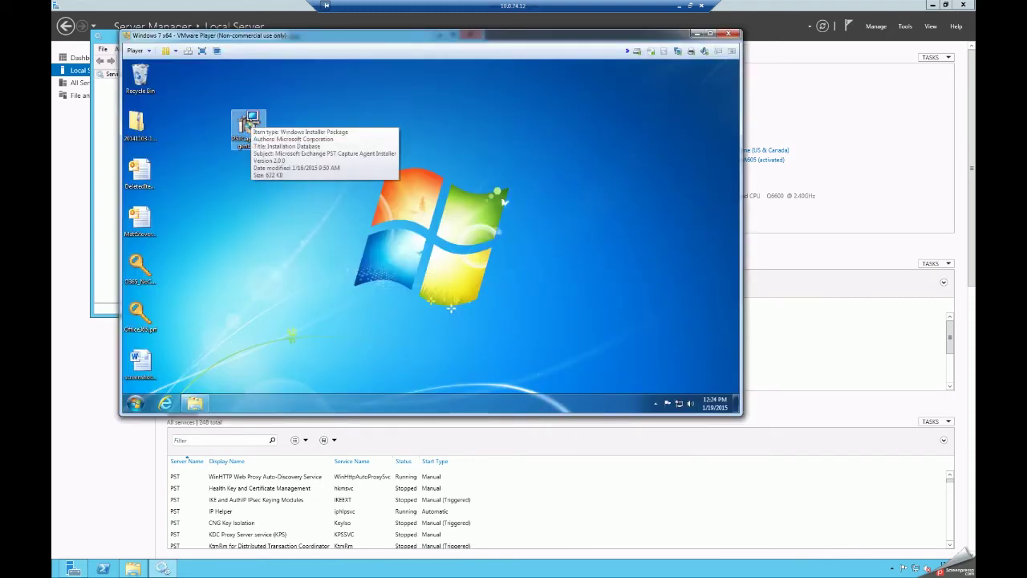
- Launch the PSTCaptureAgent installer, accept the license terms and keep the default folder
{"action": "double_click", "coordinate": [250, 124]}
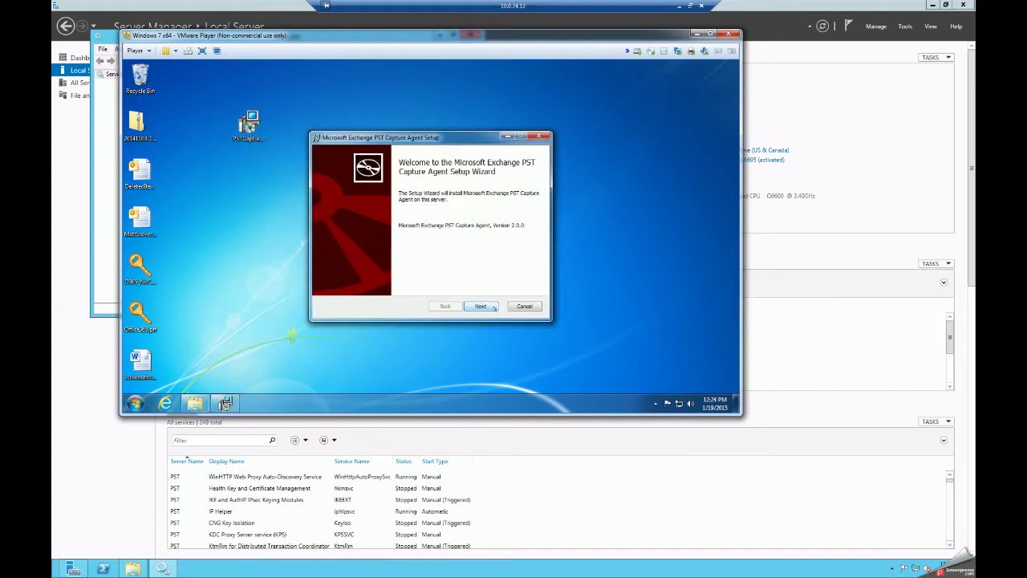
{"action": "left_click", "coordinate": [494, 308]}
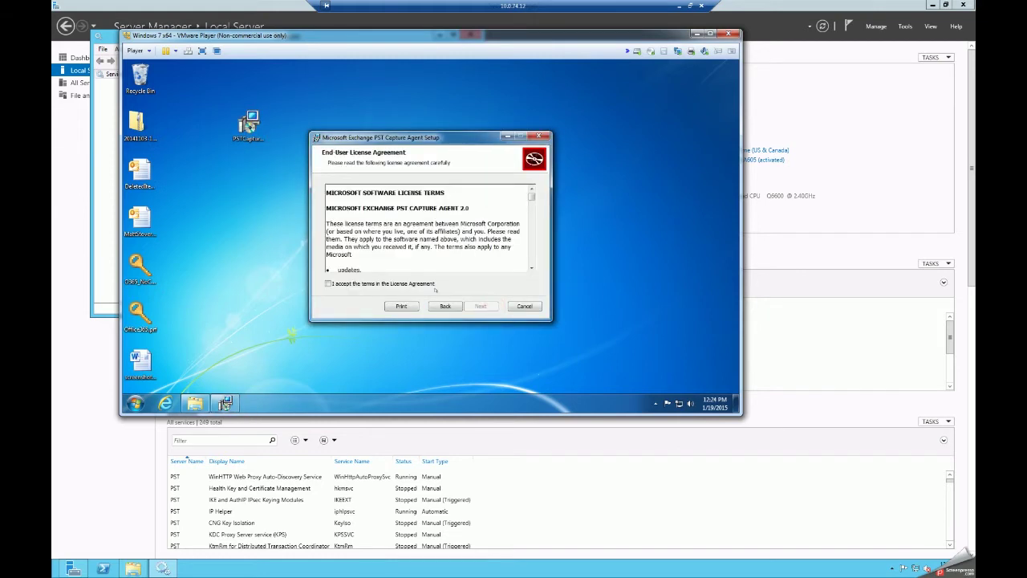
{"action": "left_click", "coordinate": [425, 284]}
{"action": "left_click", "coordinate": [480, 306]}
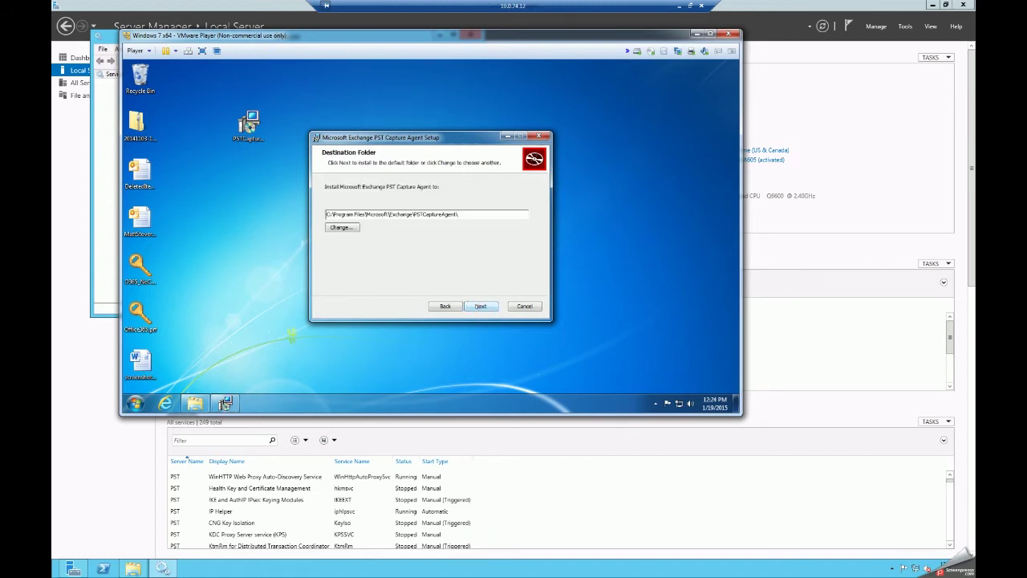
{"action": "left_click", "coordinate": [480, 306]}
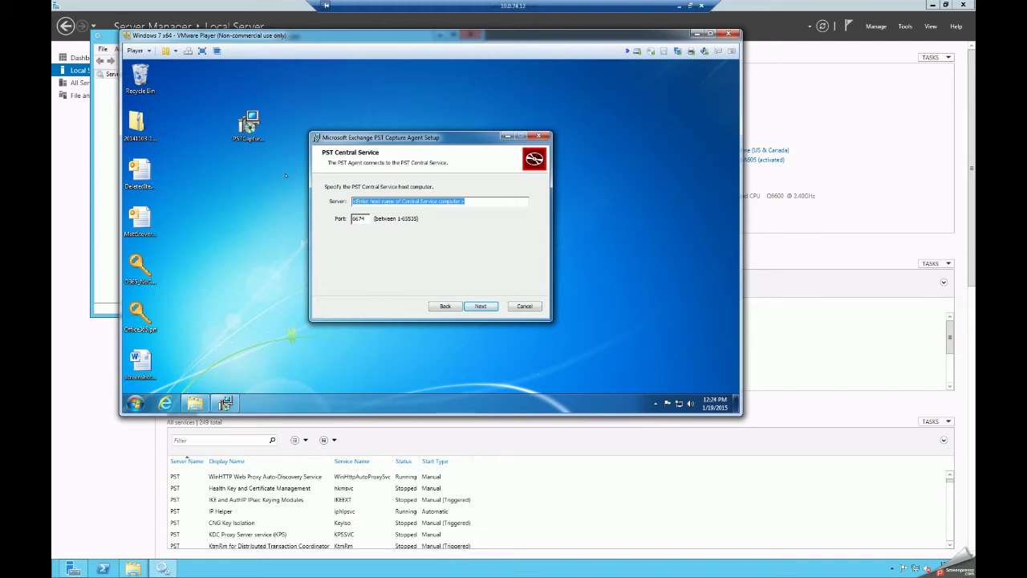
- Set the central service server to 10.0.74.12 on port 6674
{"action": "type", "text": "10.0.74."}
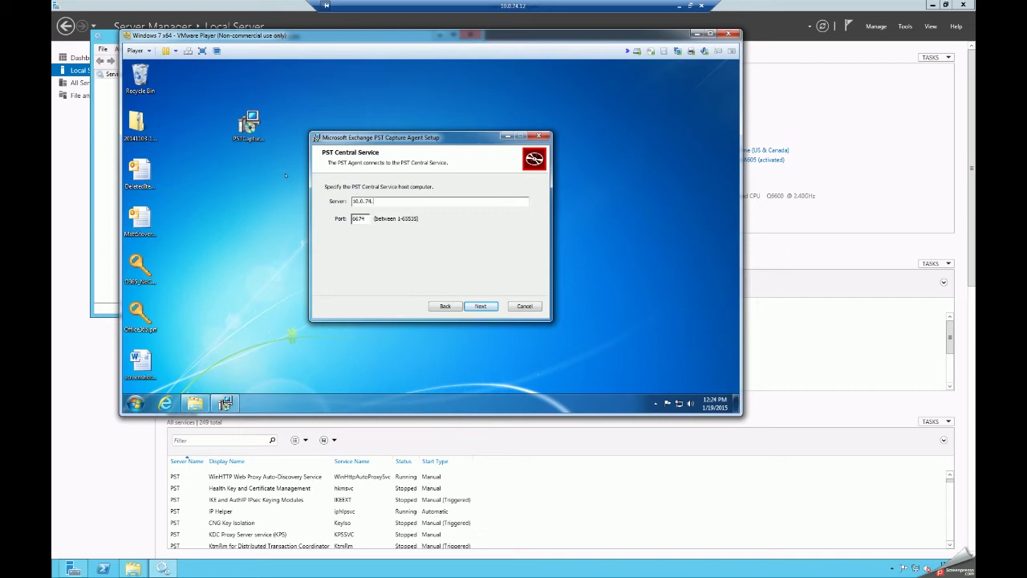
{"action": "type", "text": "12"}
{"action": "key", "text": "Tab"}
{"action": "left_click", "coordinate": [496, 306]}
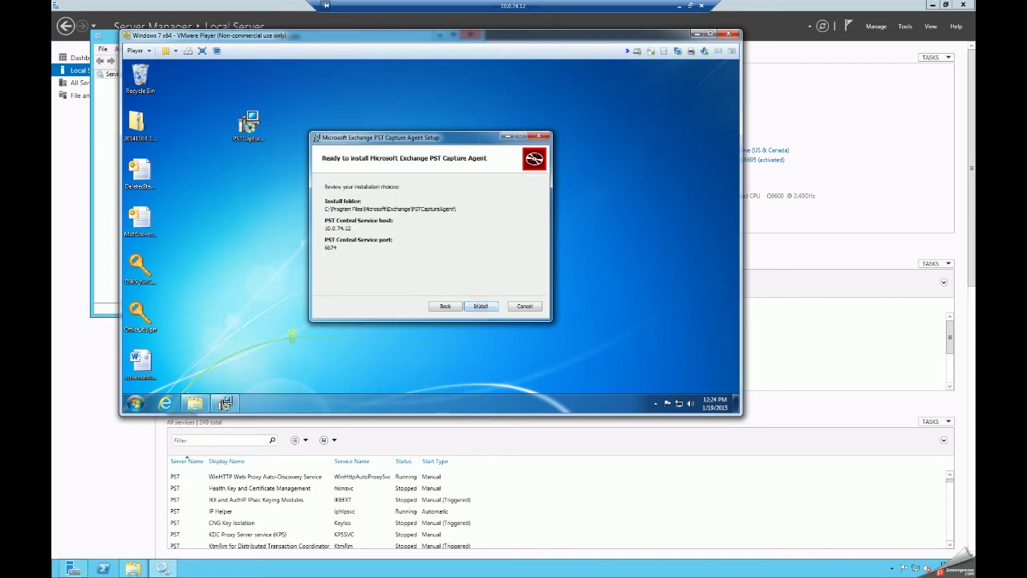
- Start the PST Capture Agent installation and approve the permission request
{"action": "left_click", "coordinate": [481, 306]}
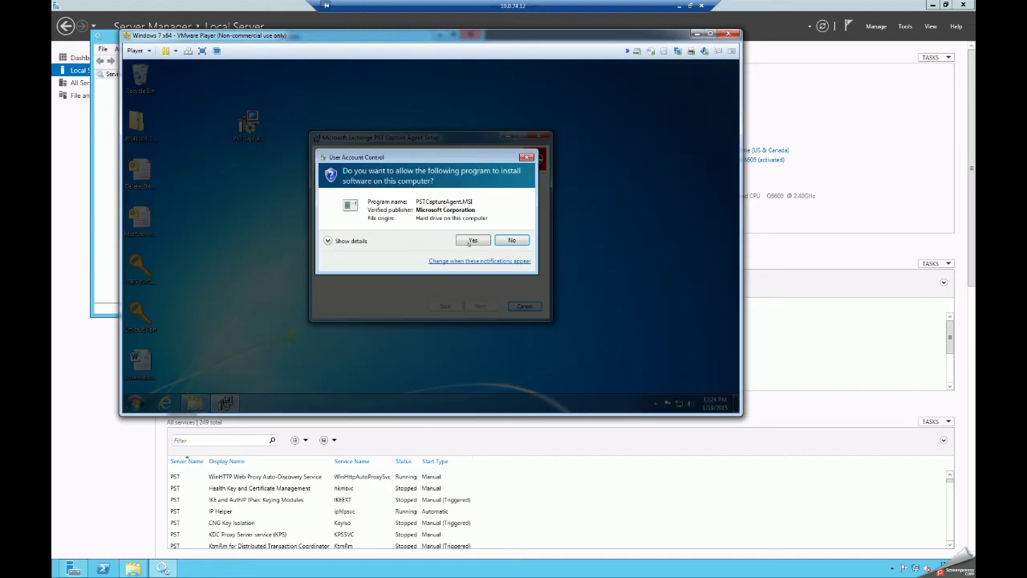
{"action": "left_click", "coordinate": [469, 242]}
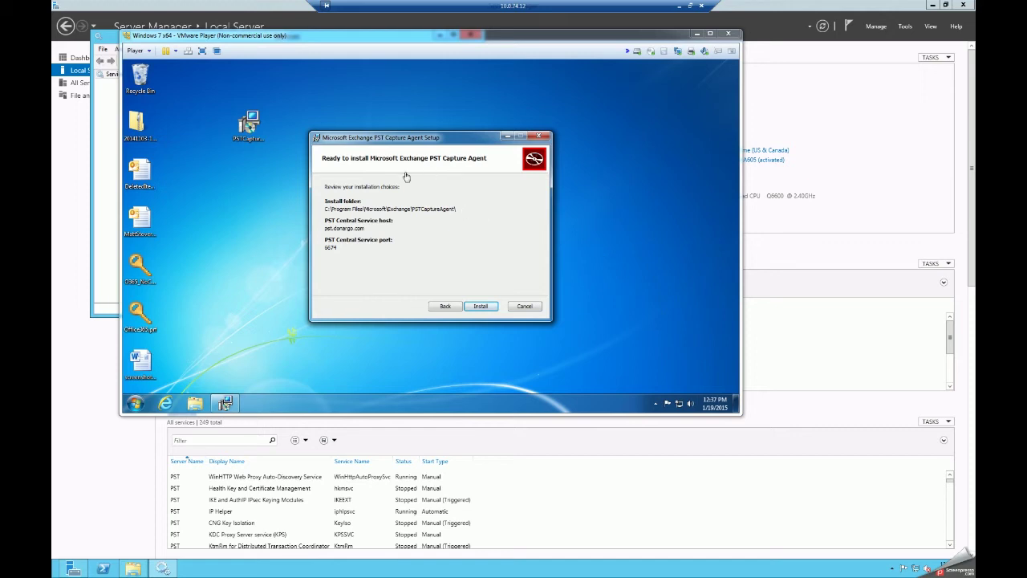
- Rerun the agent install, approve the permission request, and close the completed wizard
{"action": "left_click", "coordinate": [481, 305]}
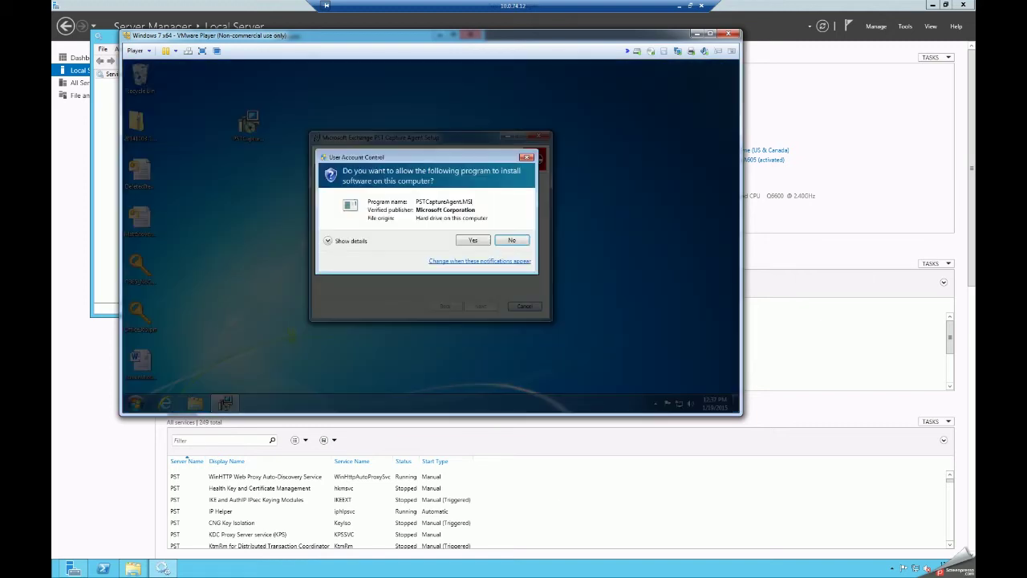
{"action": "left_click", "coordinate": [474, 239]}
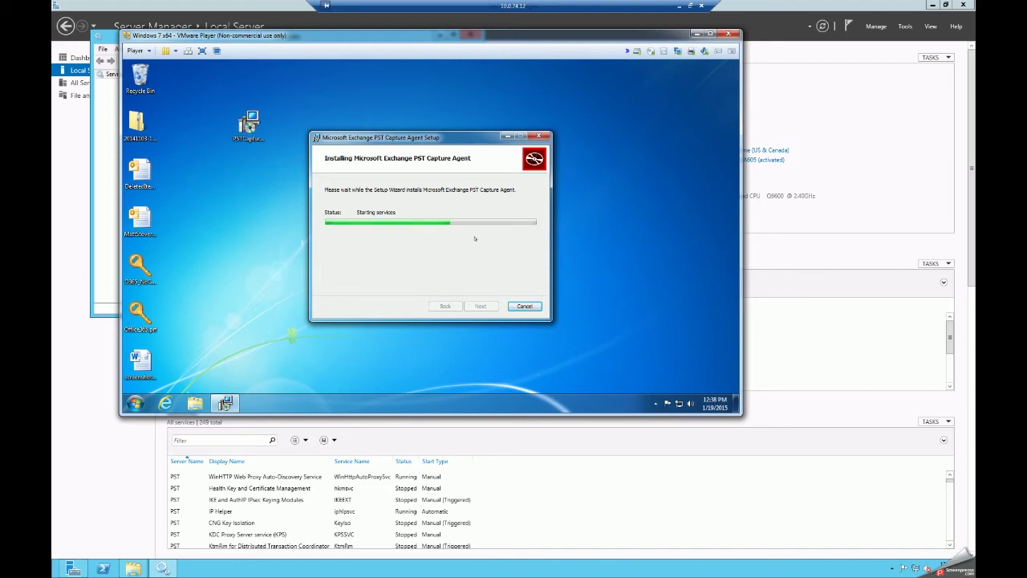
{"action": "left_click", "coordinate": [484, 305]}
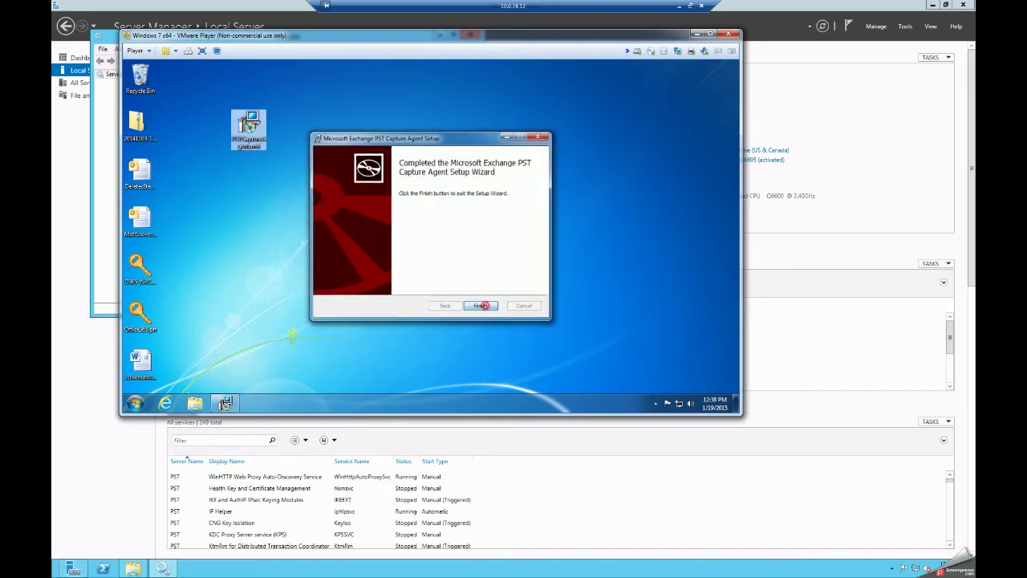
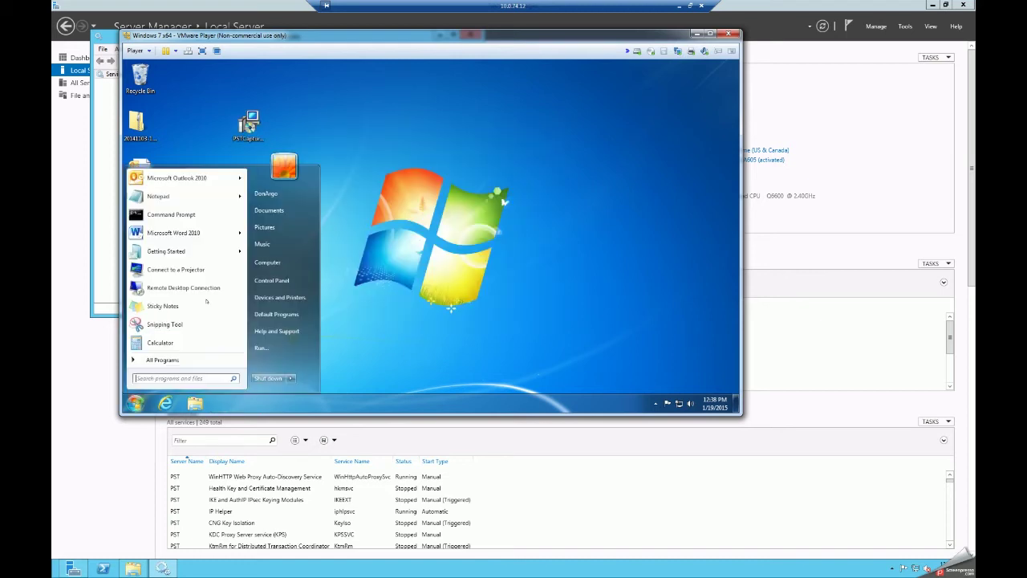
- Open Manage for the Windows 7 computer, expand Services and Applications, and select Services
{"action": "right_click", "coordinate": [275, 265]}
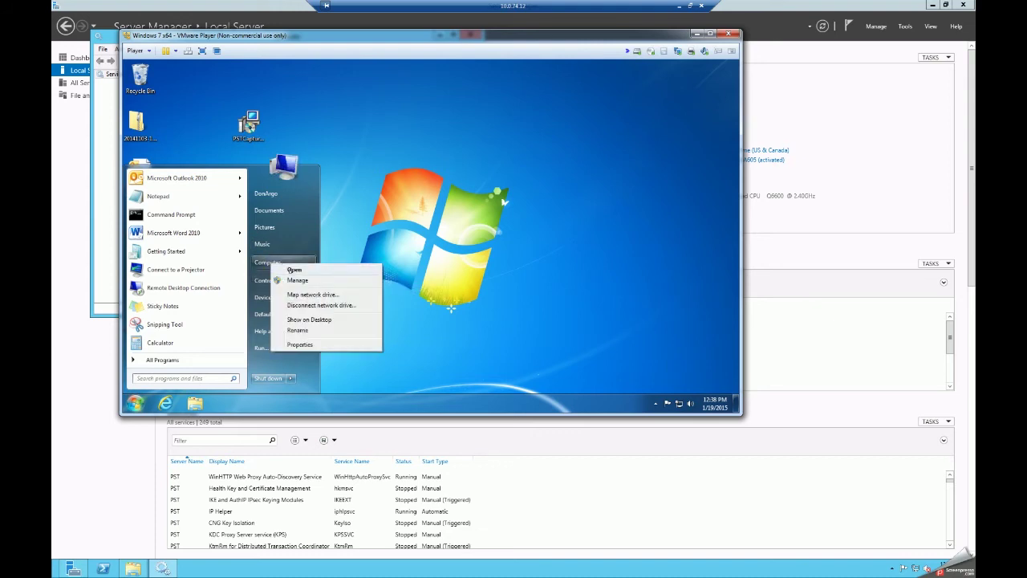
{"action": "left_click", "coordinate": [336, 251]}
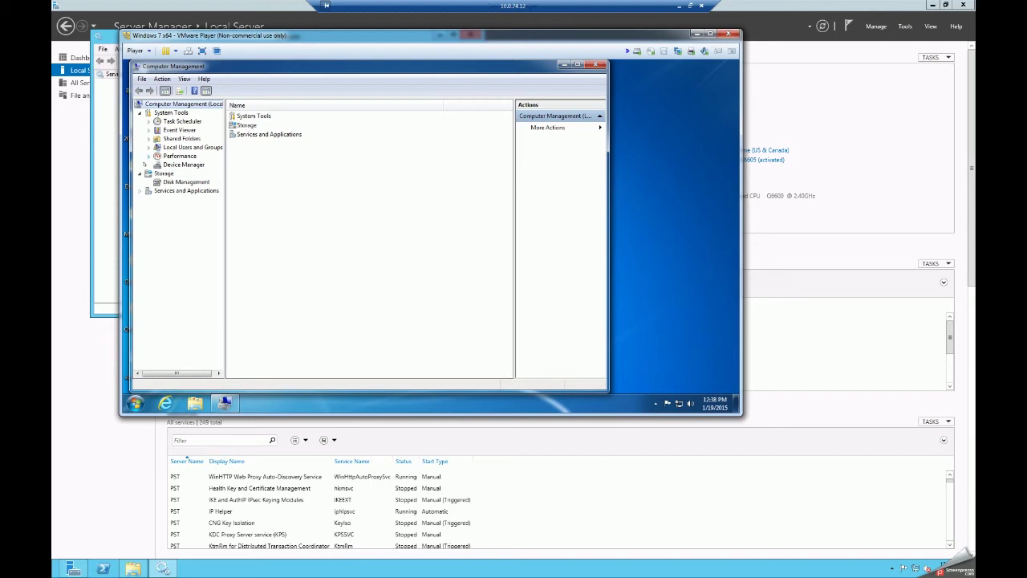
{"action": "left_click", "coordinate": [139, 190]}
{"action": "left_click", "coordinate": [173, 199]}
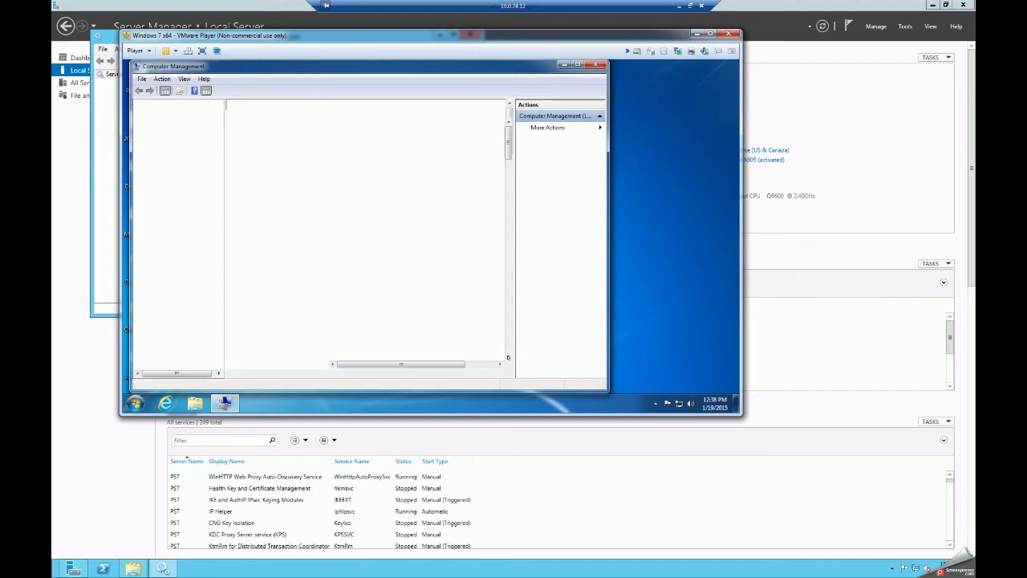
- Find and select the Microsoft Exchange PST Capture Agent Service in the Services list
{"action": "left_click", "coordinate": [508, 356]}
{"action": "left_click", "coordinate": [508, 355]}
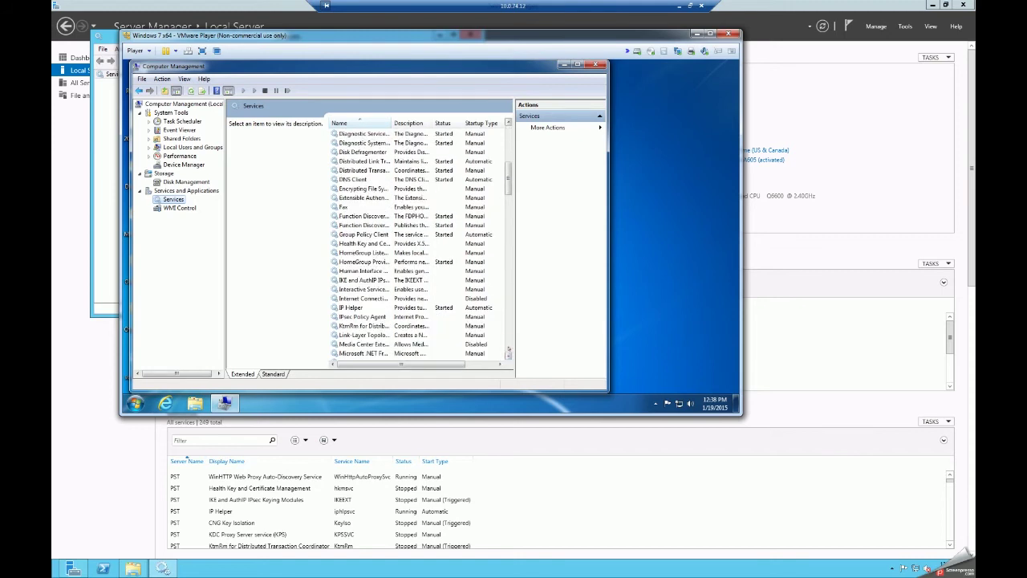
{"action": "left_click", "coordinate": [507, 355]}
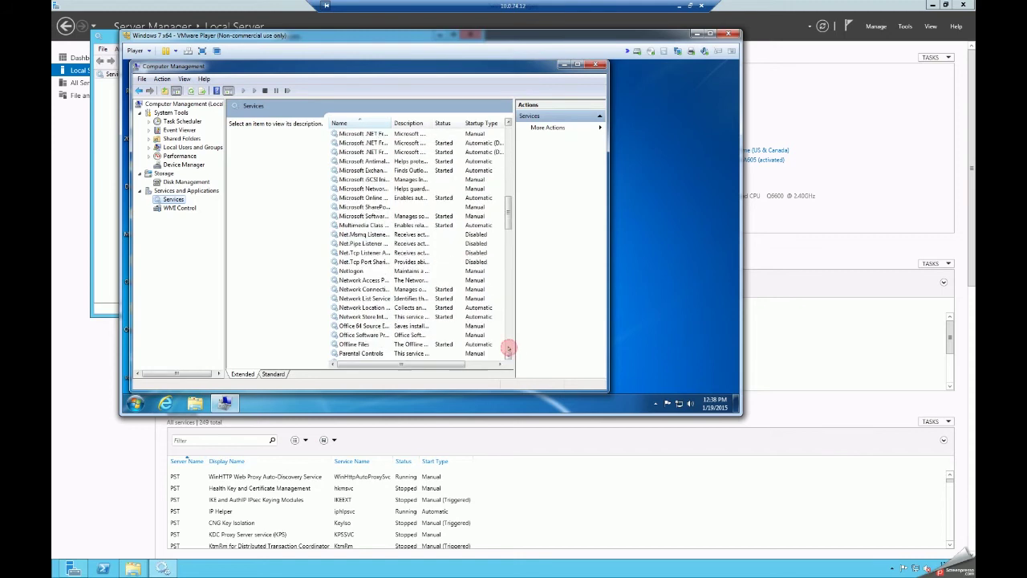
{"action": "left_click", "coordinate": [367, 170]}
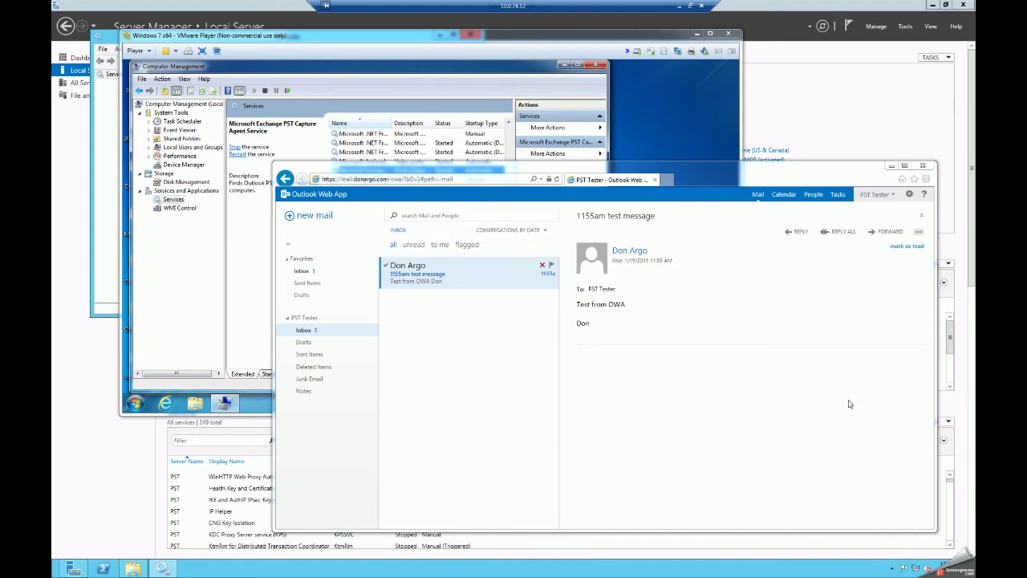
- Minimise the Outlook Web App, virtual machine and host Services windows
{"action": "left_click", "coordinate": [890, 166]}
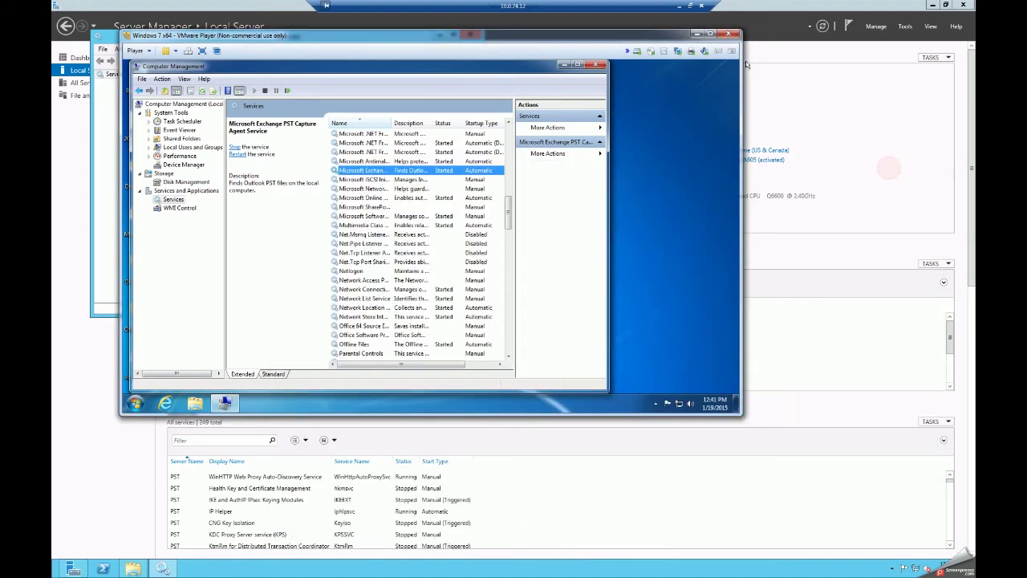
{"action": "left_click", "coordinate": [697, 34]}
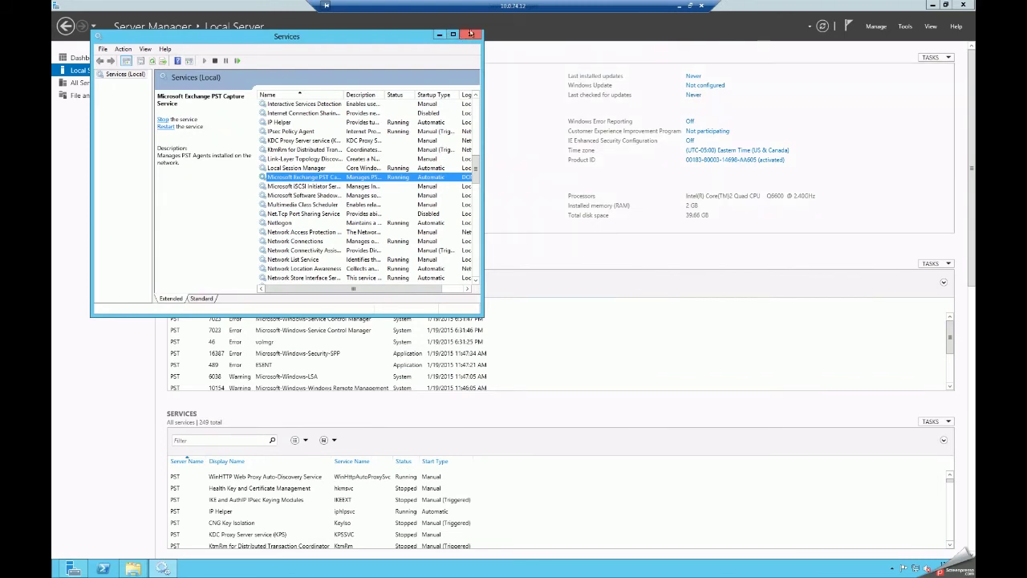
{"action": "left_click", "coordinate": [440, 35]}
- Launch PST Capture from the Start screen and open Tools > Settings
{"action": "left_click", "coordinate": [931, 5]}
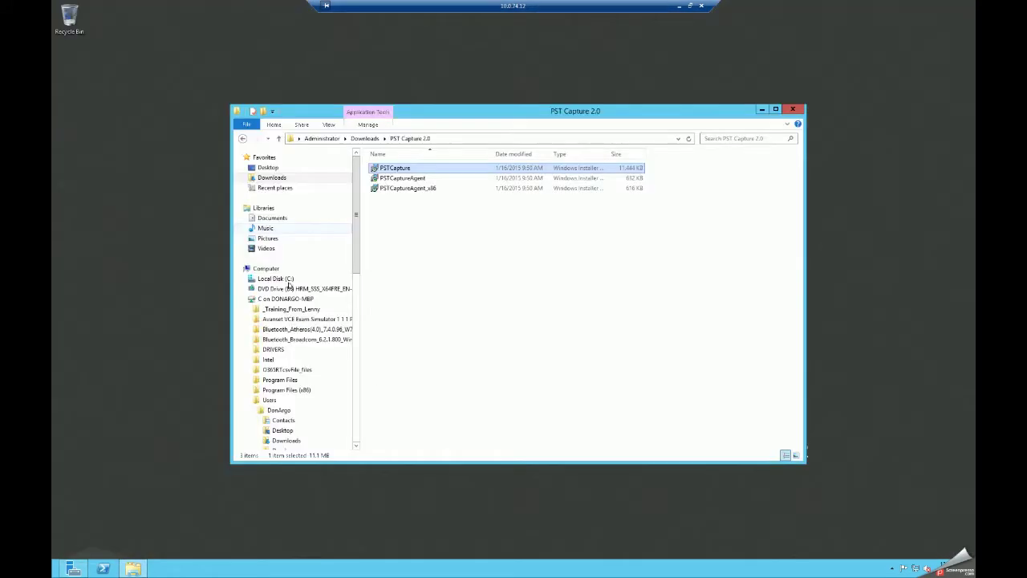
{"action": "left_click", "coordinate": [51, 571]}
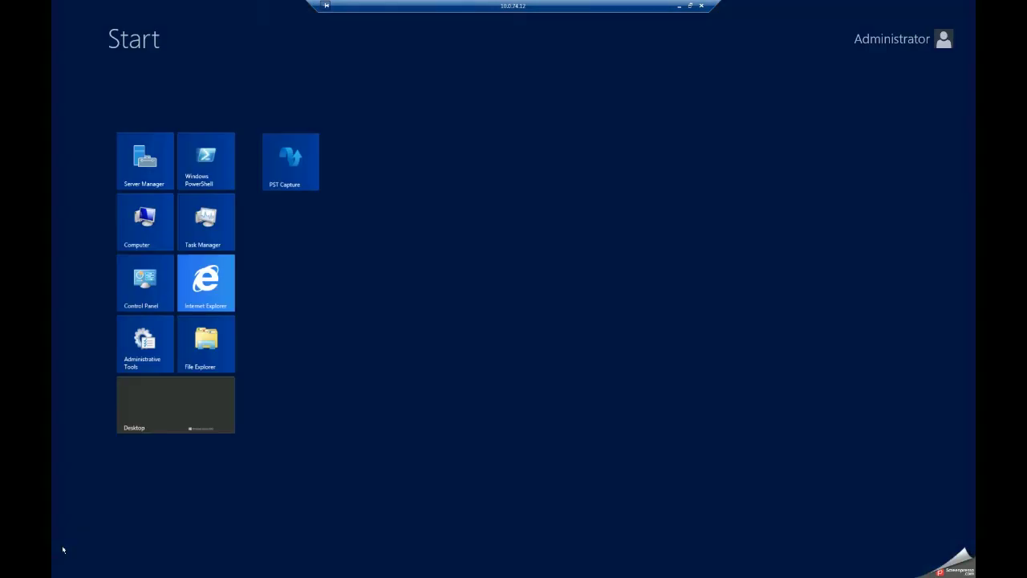
{"action": "left_click", "coordinate": [308, 166]}
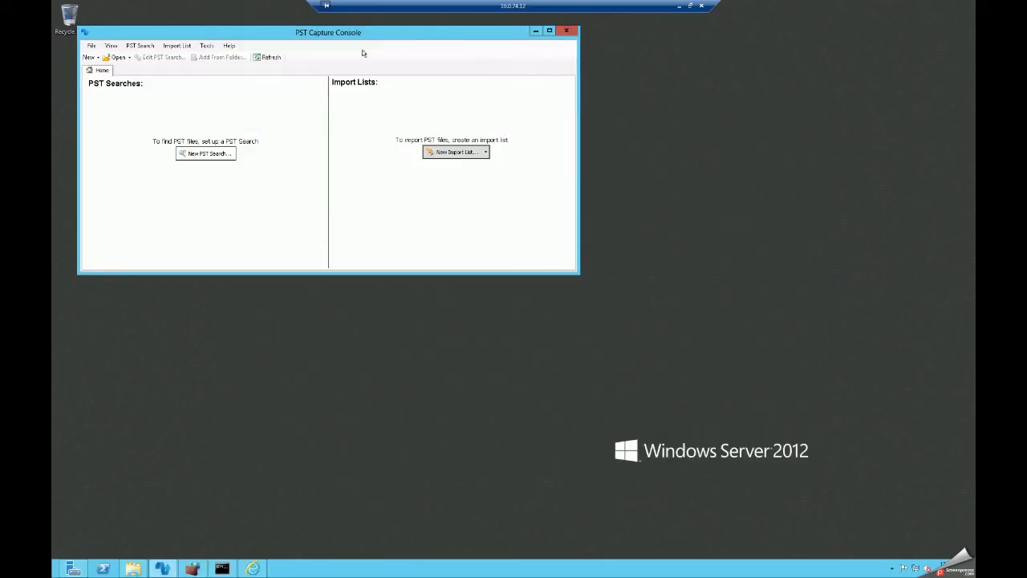
{"action": "left_click", "coordinate": [206, 46]}
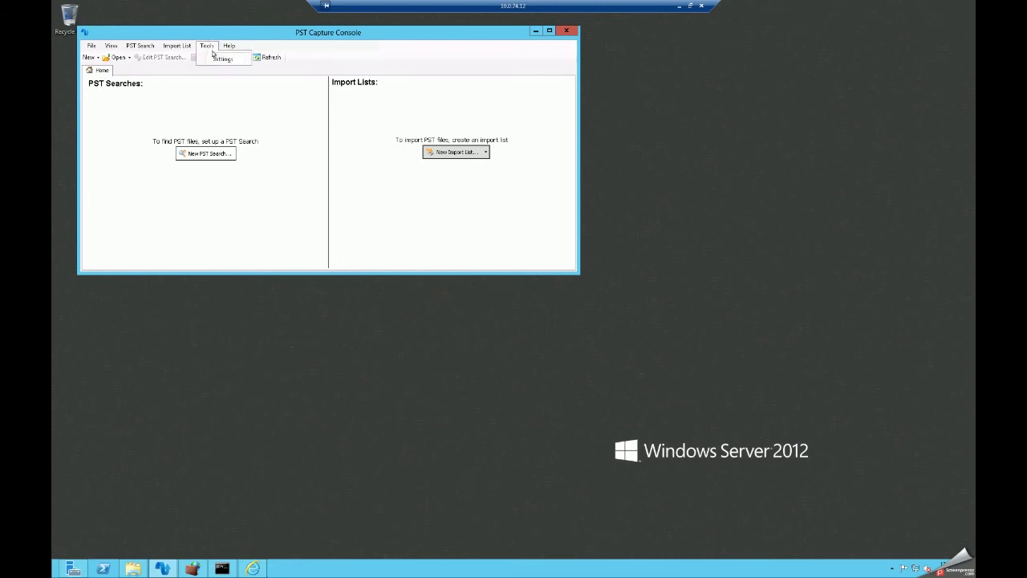
{"action": "left_click", "coordinate": [216, 60]}
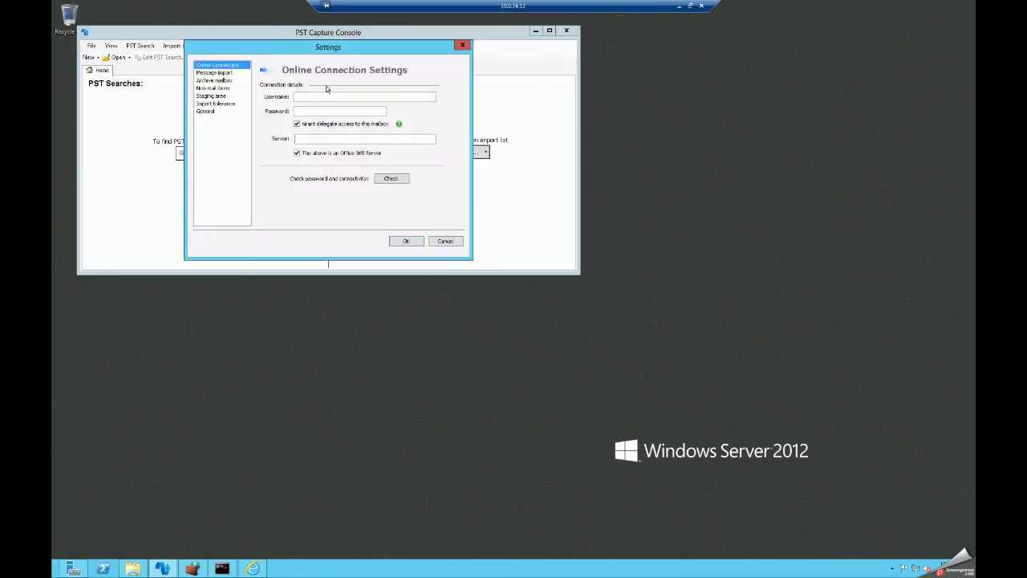
- Review message import and archive settings, and include calendar and all other non-mail items
{"action": "left_click", "coordinate": [227, 73]}
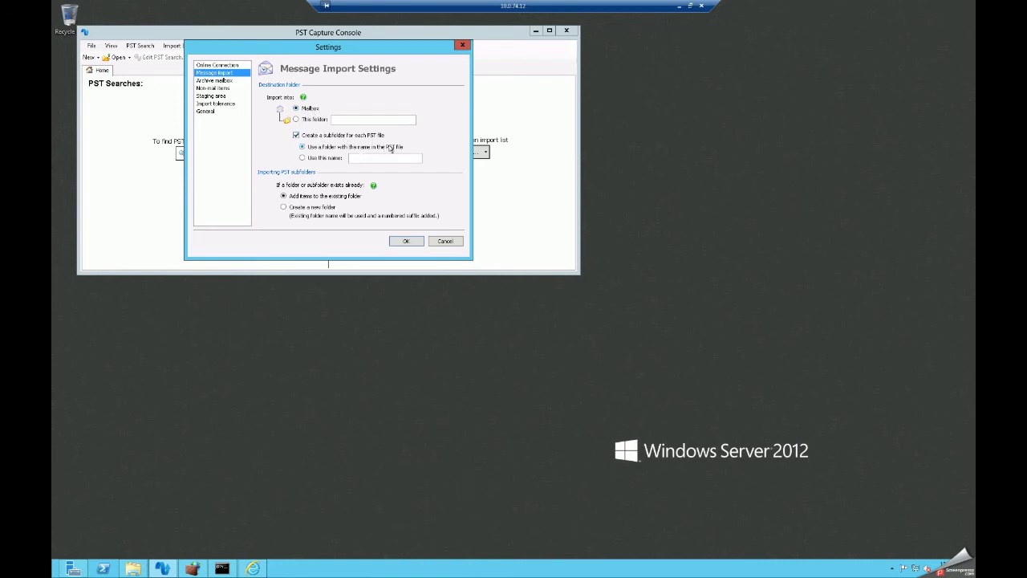
{"action": "left_click", "coordinate": [221, 79]}
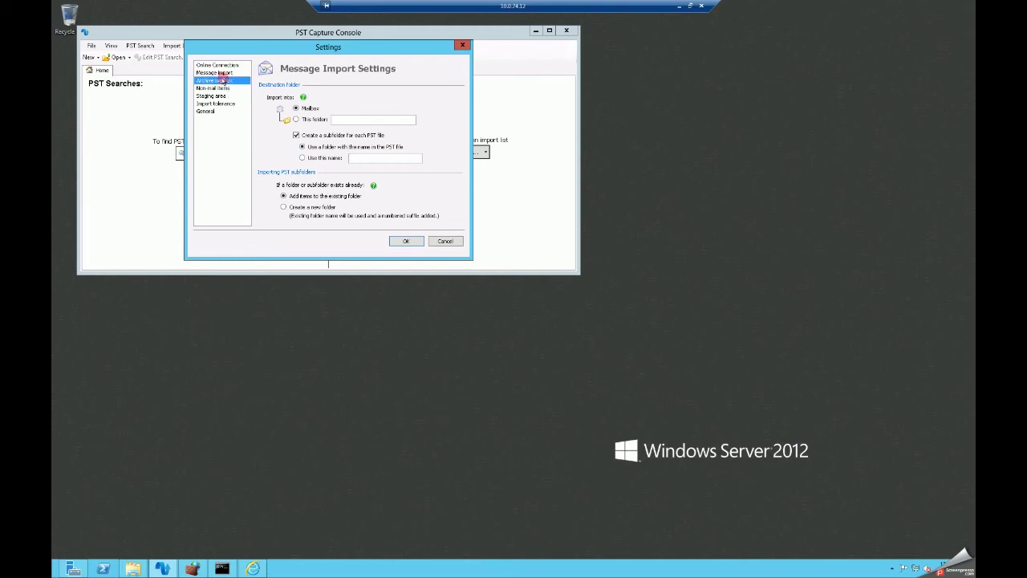
{"action": "left_click", "coordinate": [219, 88]}
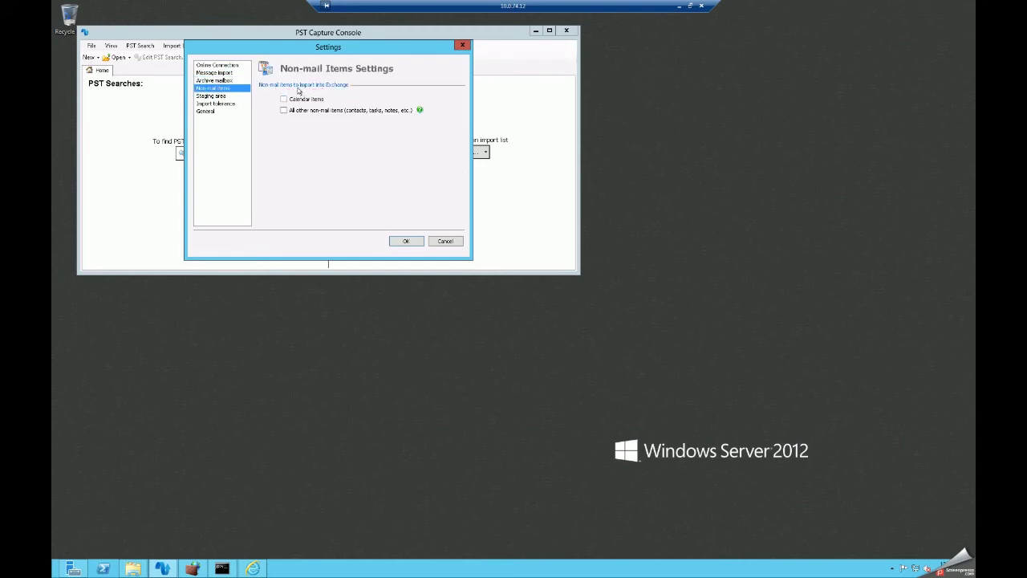
{"action": "left_click", "coordinate": [283, 99]}
{"action": "left_click", "coordinate": [283, 111]}
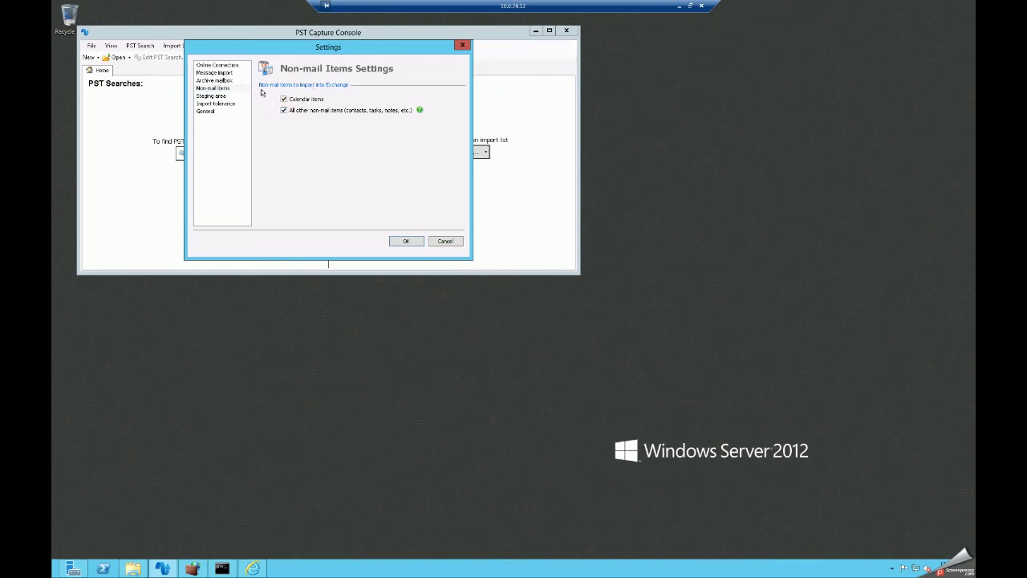
- Review the staging area, import tolerance and general settings, then save with OK
{"action": "left_click", "coordinate": [210, 95]}
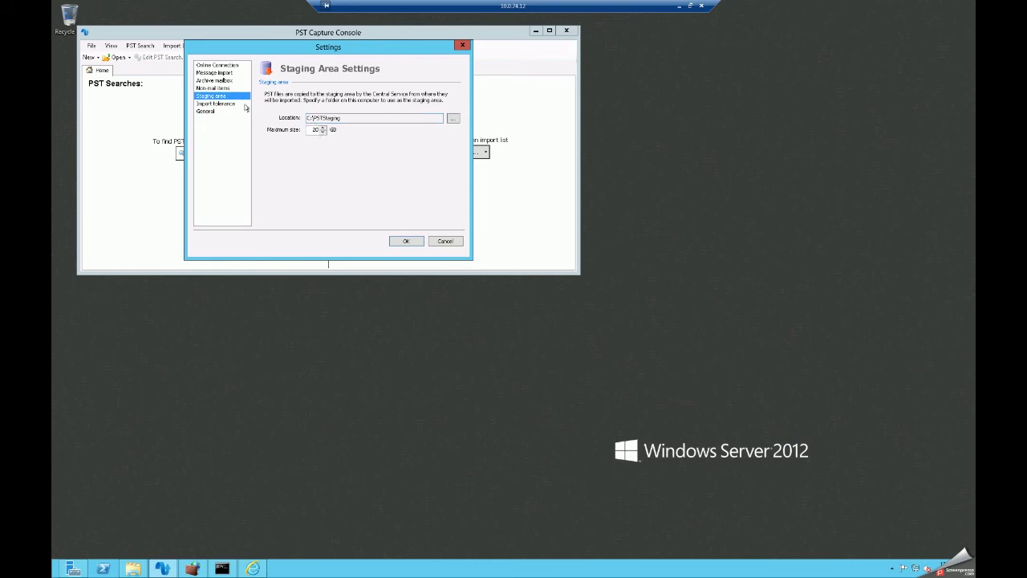
{"action": "left_click", "coordinate": [226, 105]}
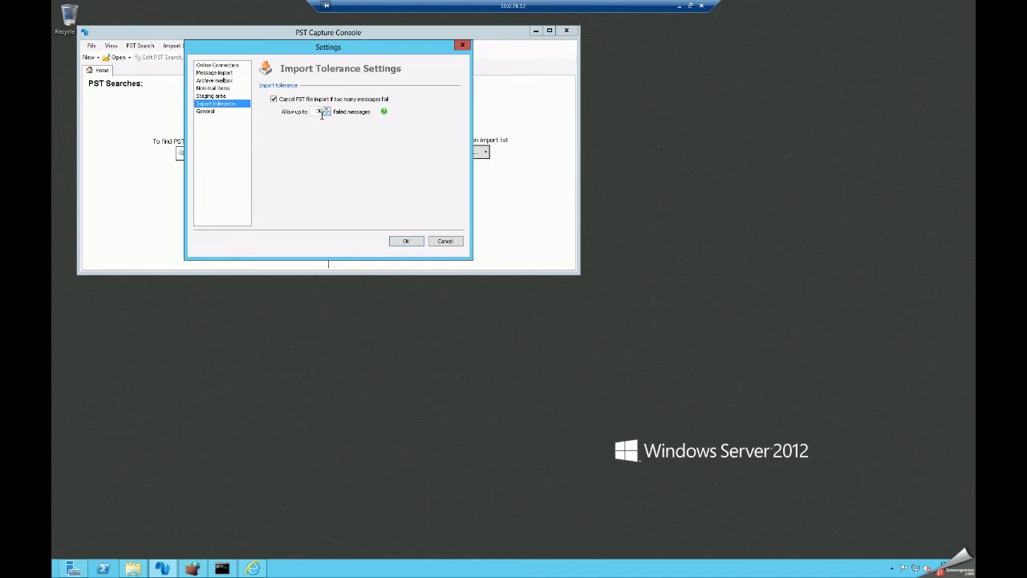
{"action": "left_click", "coordinate": [214, 112]}
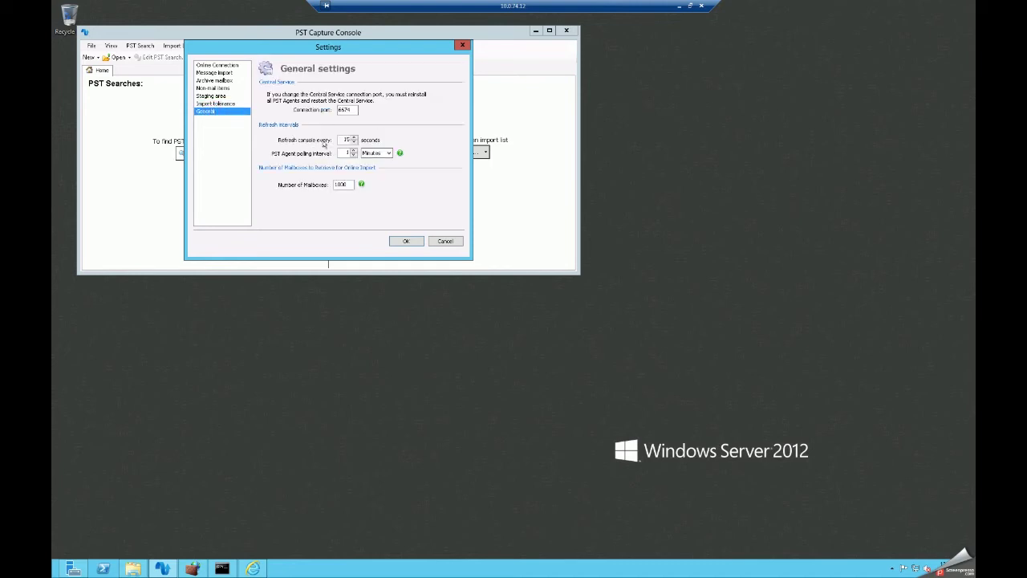
{"action": "left_click", "coordinate": [406, 240]}
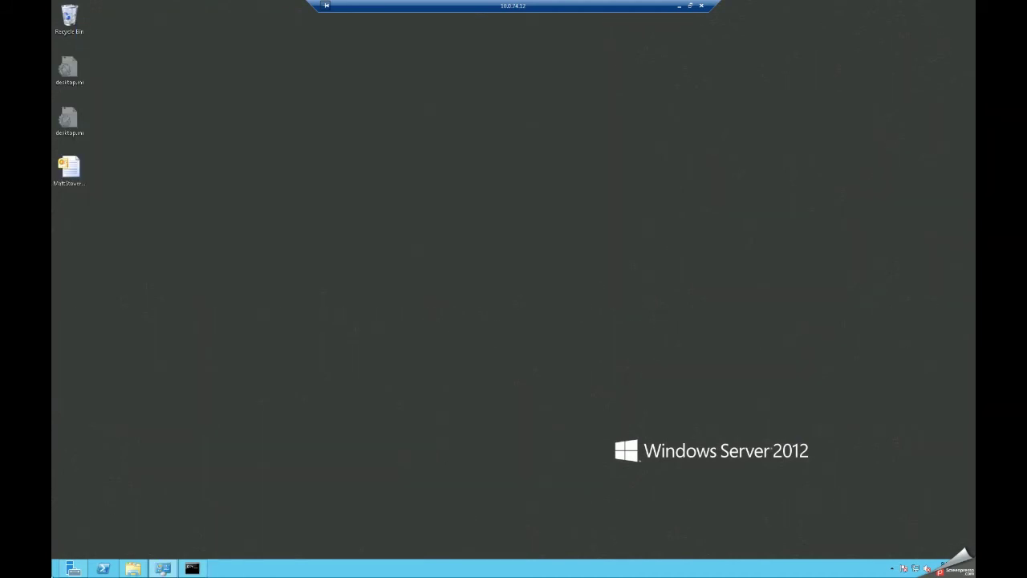
- Reopen PST Capture, check the New Import List choices, and start a New PST Search
{"action": "key", "text": "super"}
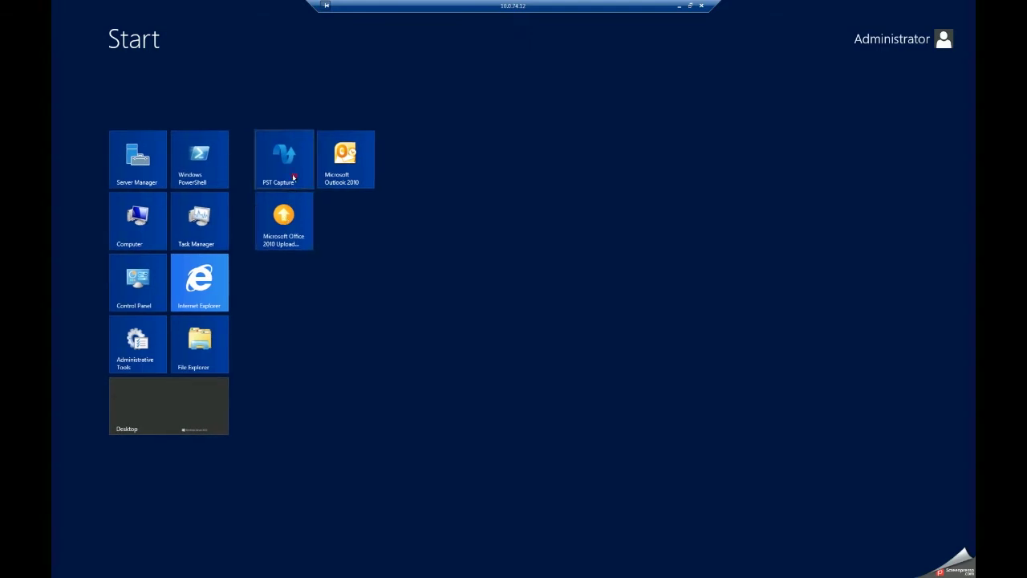
{"action": "key", "text": "Escape"}
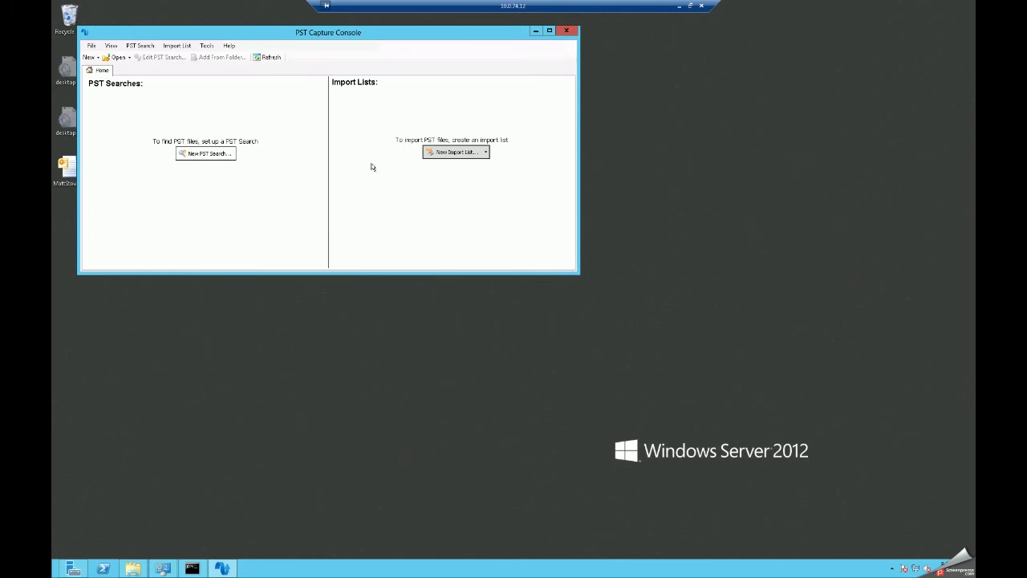
{"action": "left_click", "coordinate": [485, 152]}
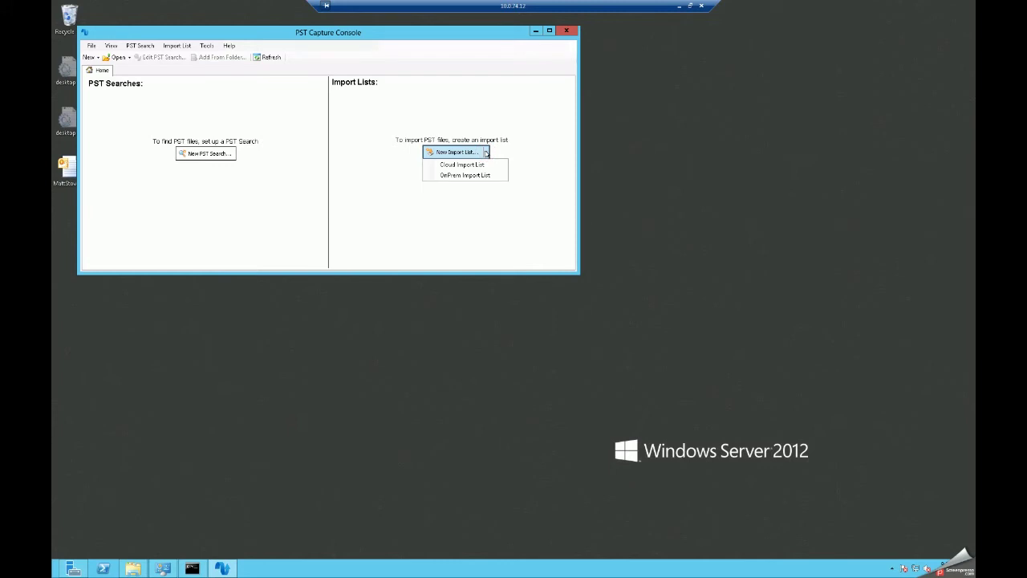
{"action": "left_click", "coordinate": [487, 152]}
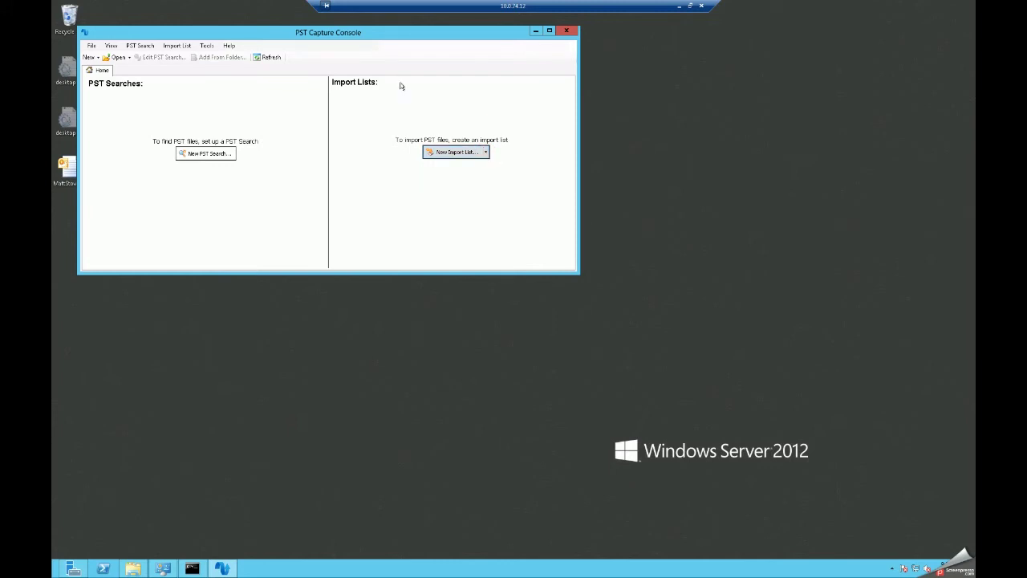
{"action": "left_click", "coordinate": [211, 154]}
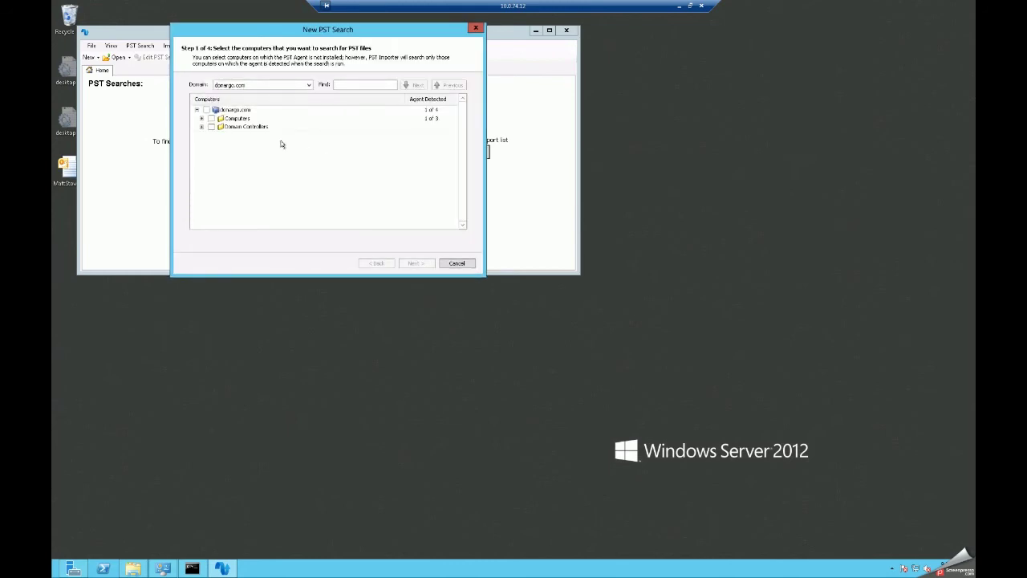
- Select WIN7-VM under Computers, keep default locations and manual schedule, and finish the search
{"action": "left_click", "coordinate": [200, 119]}
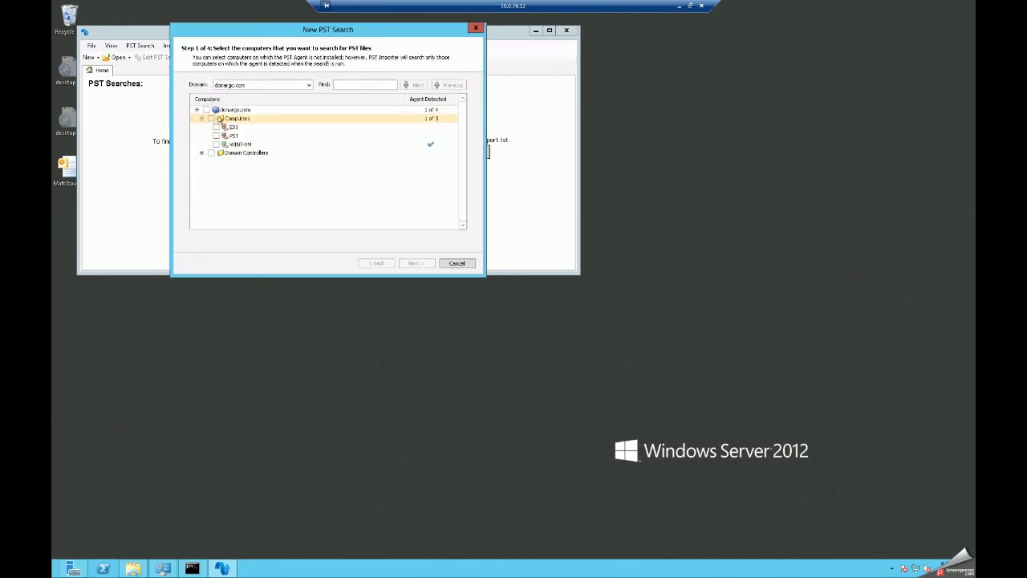
{"action": "left_click", "coordinate": [216, 145]}
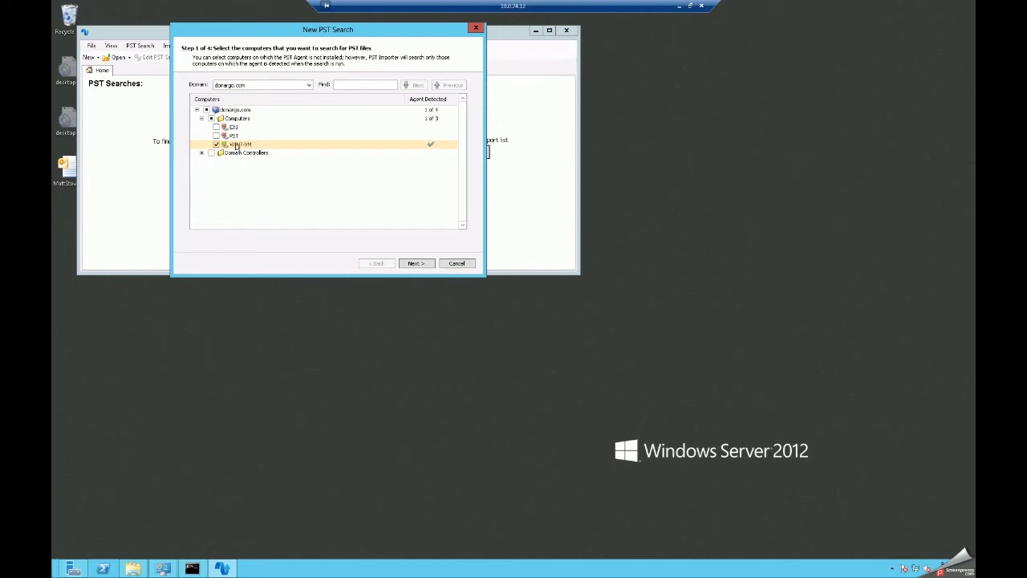
{"action": "left_click", "coordinate": [415, 263]}
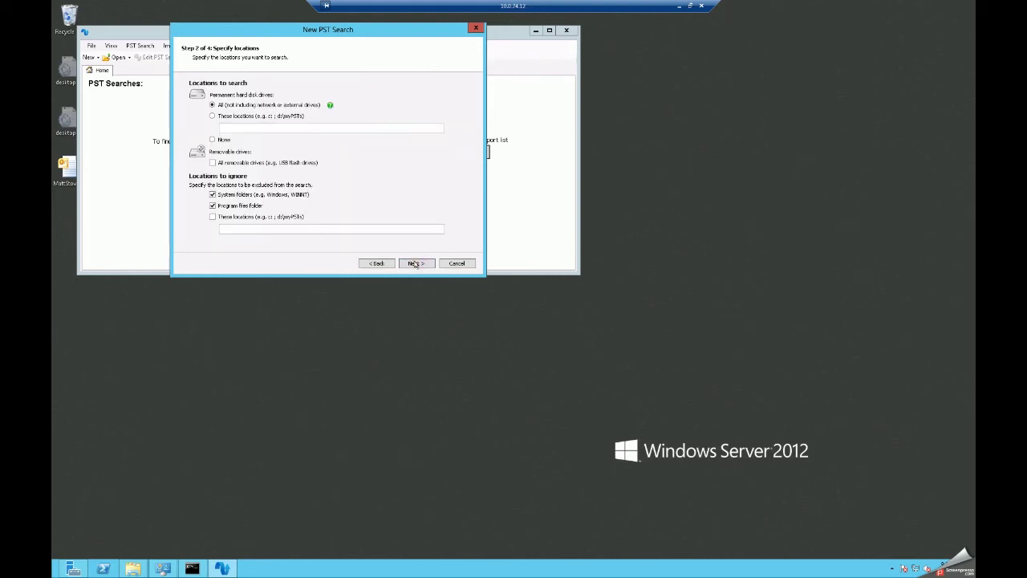
{"action": "left_click", "coordinate": [414, 263]}
{"action": "left_click", "coordinate": [415, 263]}
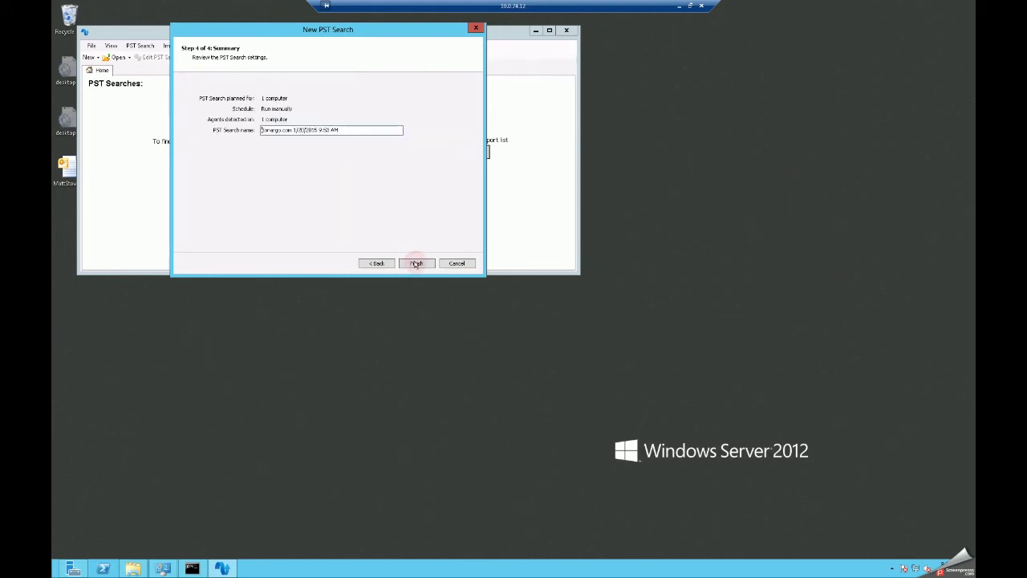
{"action": "left_click", "coordinate": [415, 263]}
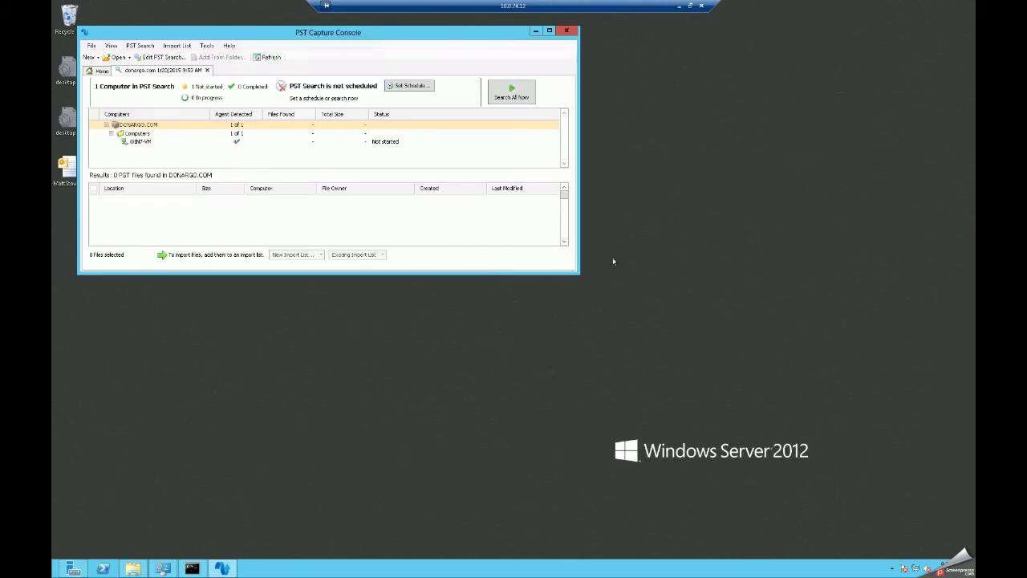
- Run Search Selected Now on WIN7-VM to find its PST files
{"action": "left_click", "coordinate": [389, 142]}
{"action": "right_click", "coordinate": [388, 142]}
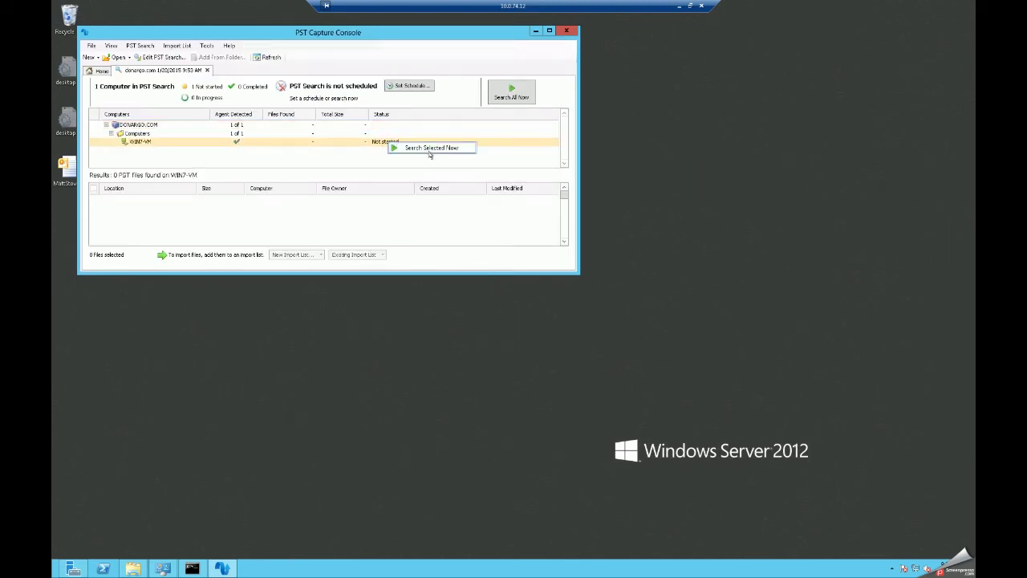
{"action": "left_click", "coordinate": [431, 148]}
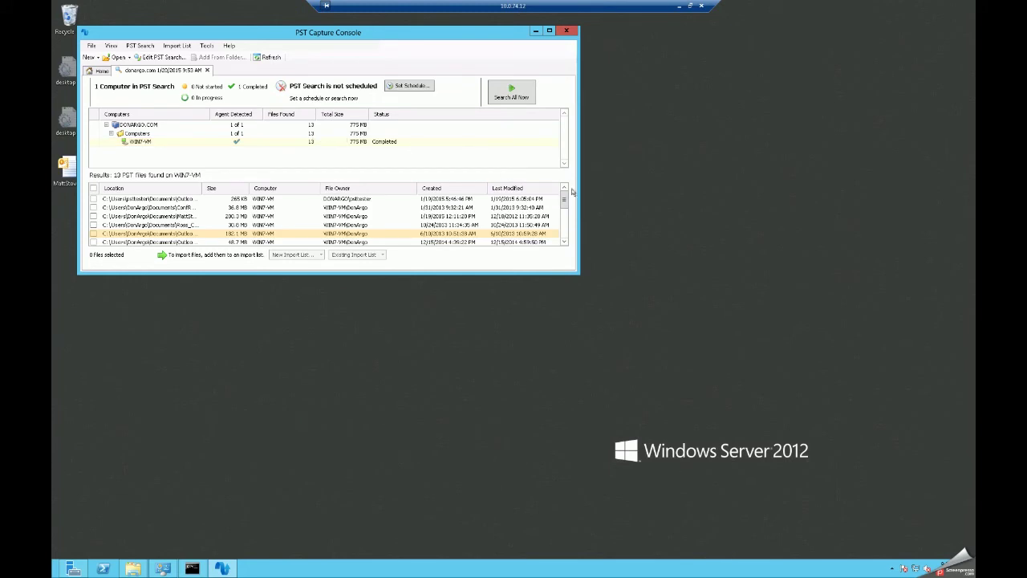
- Check the 58.9 MB PST file and pick a new OnPrem import list
{"action": "left_click_drag", "start_coordinate": [564, 205], "coordinate": [565, 234]}
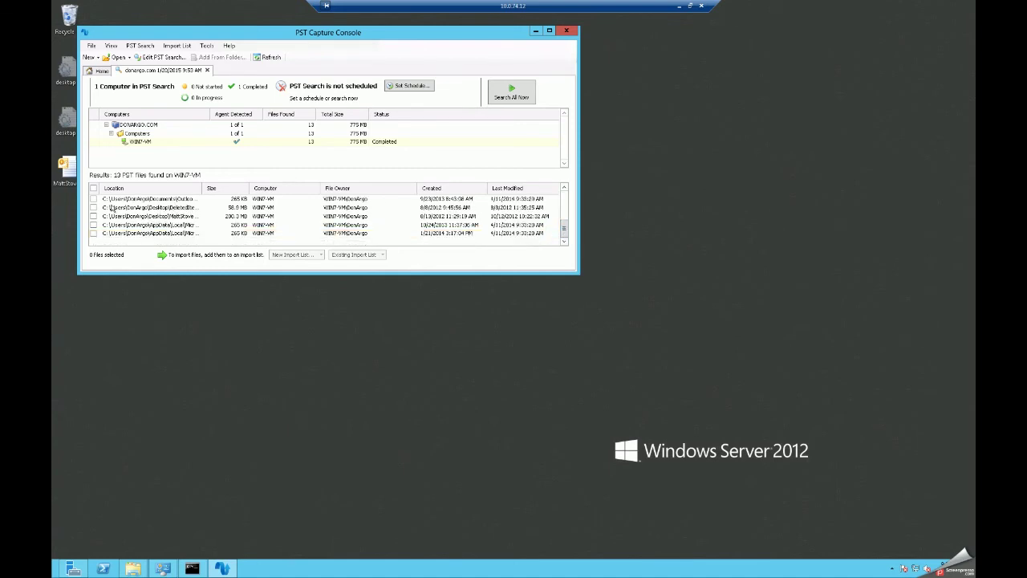
{"action": "left_click", "coordinate": [94, 208]}
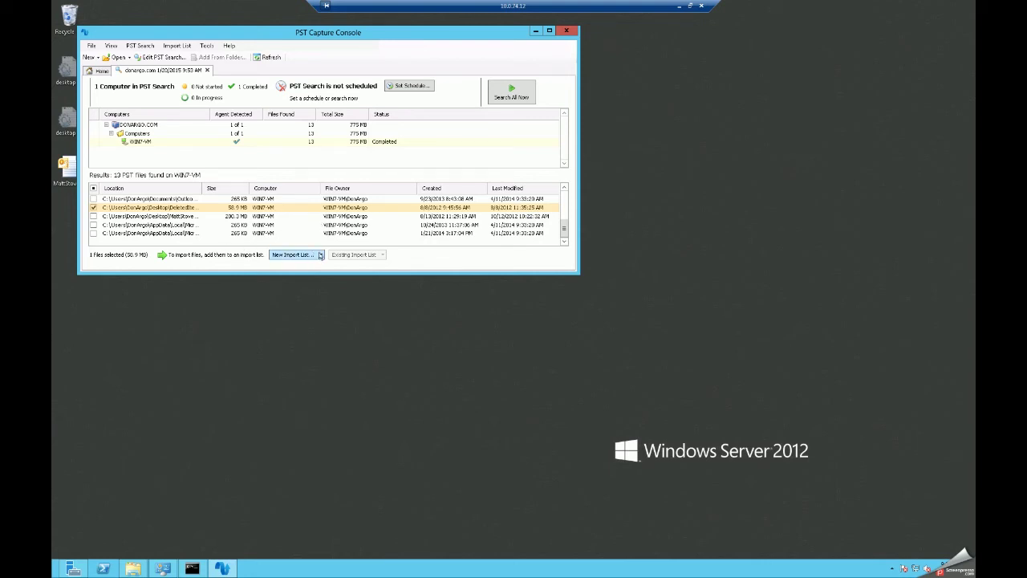
{"action": "left_click", "coordinate": [320, 255]}
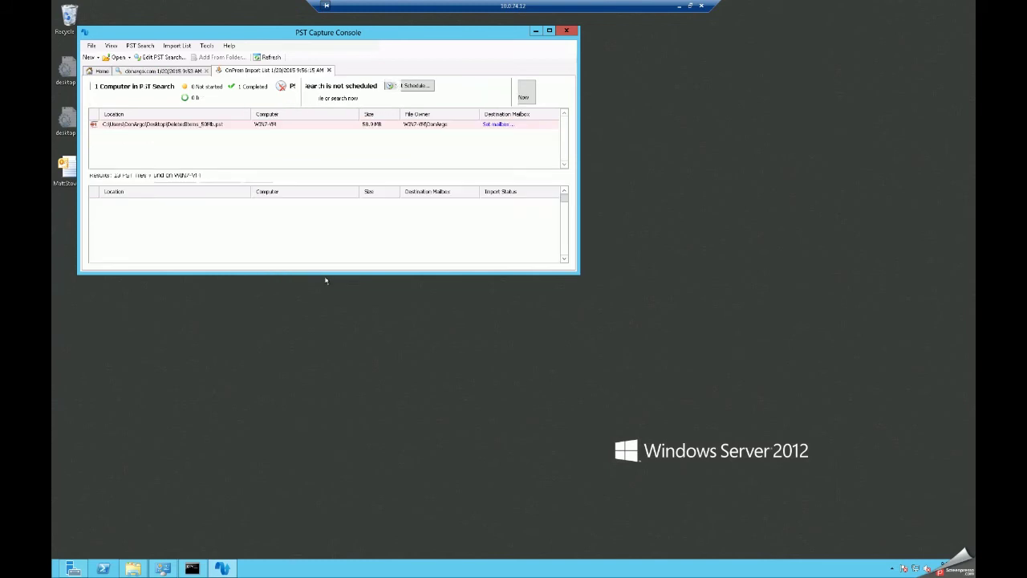
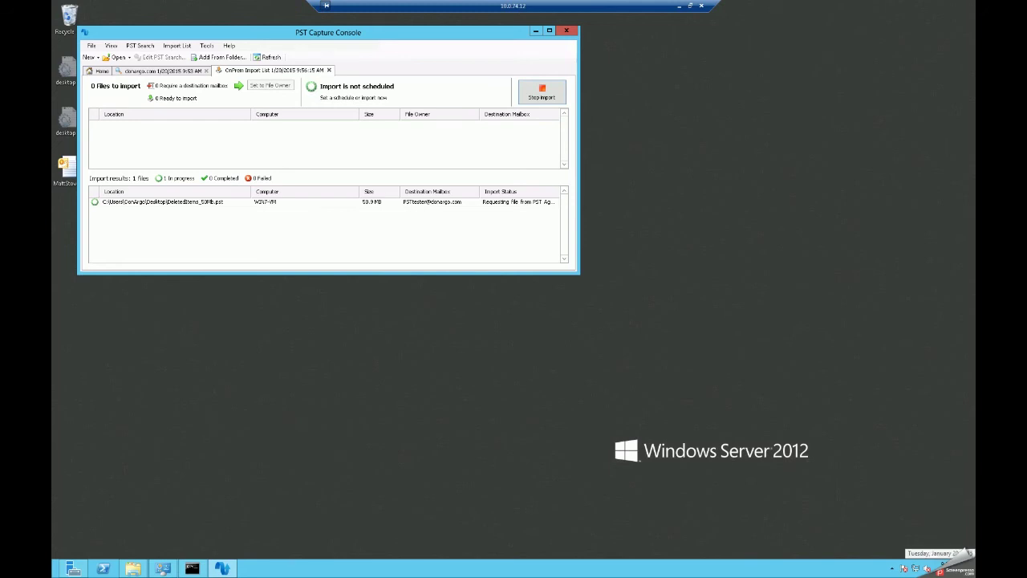
- Show the PSTStaging folder on drive C, then bring the import console and Outlook Web App forward
{"action": "left_click", "coordinate": [132, 568]}
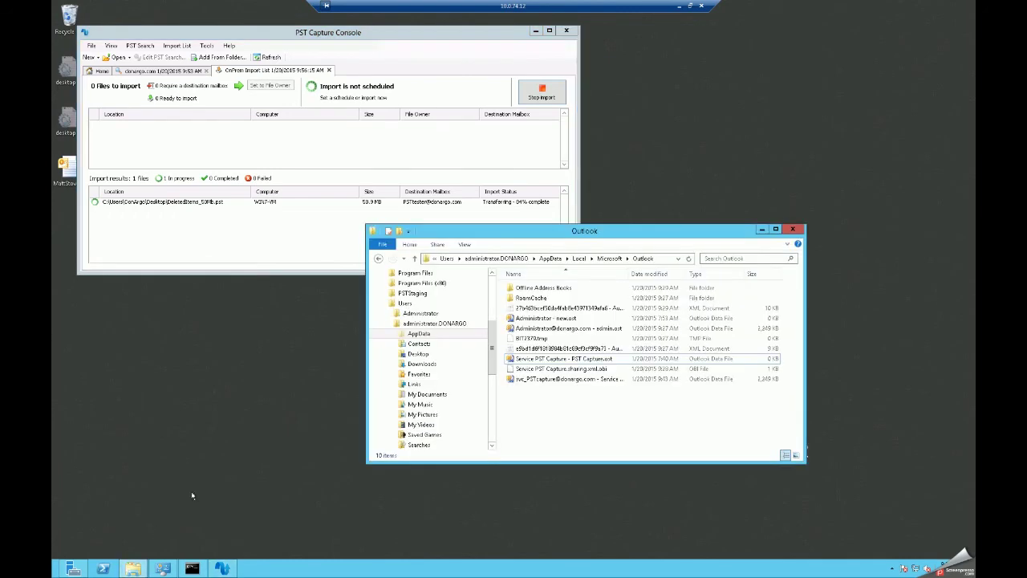
{"action": "left_click", "coordinate": [409, 293]}
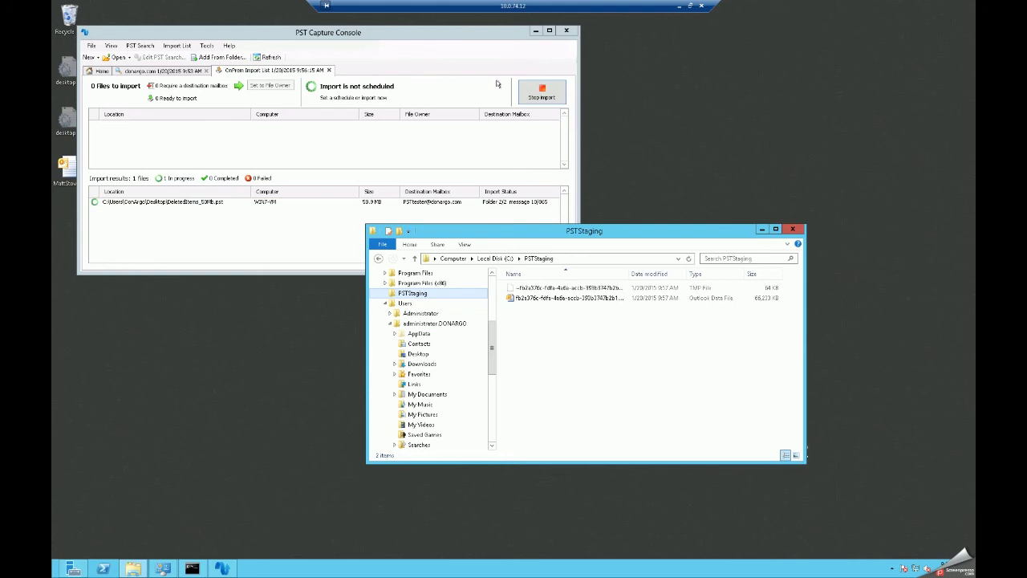
{"action": "left_click", "coordinate": [481, 34]}
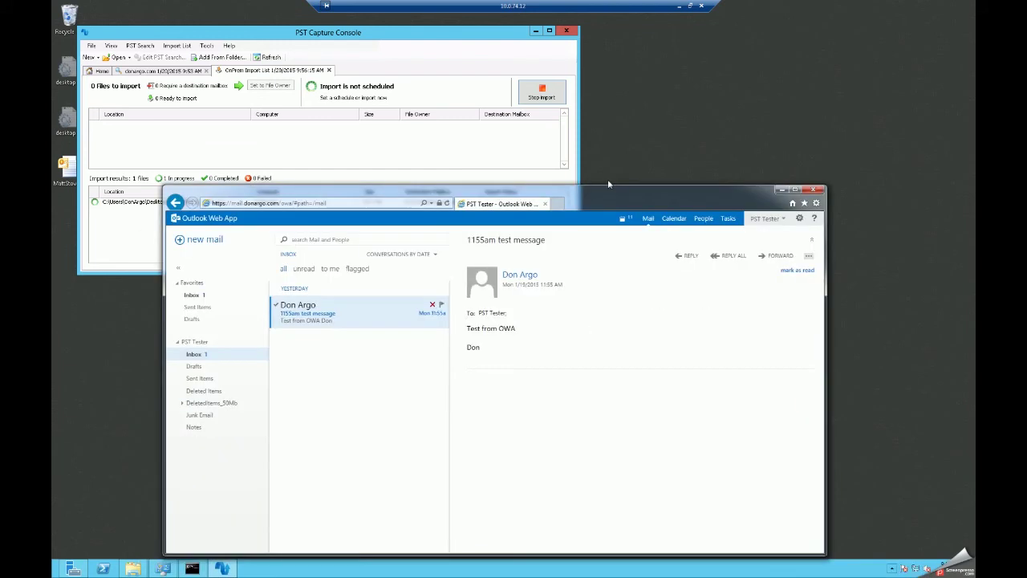
{"action": "left_click_drag", "start_coordinate": [607, 179], "coordinate": [675, 177]}
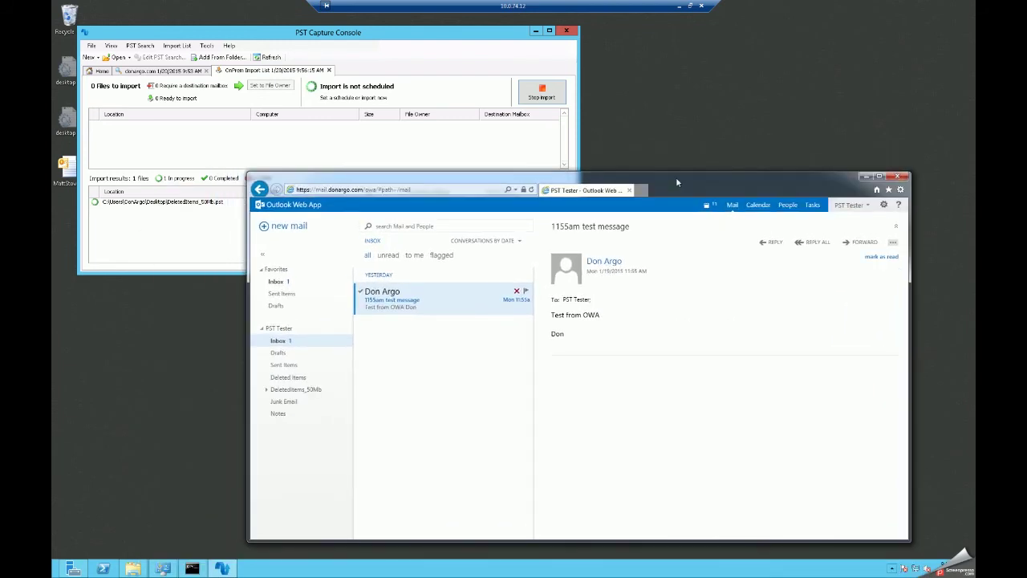
- Open Deleted Items under DeletedItems_50Mb in OWA, and check the PSTStaging folder on the server
{"action": "left_click", "coordinate": [267, 390]}
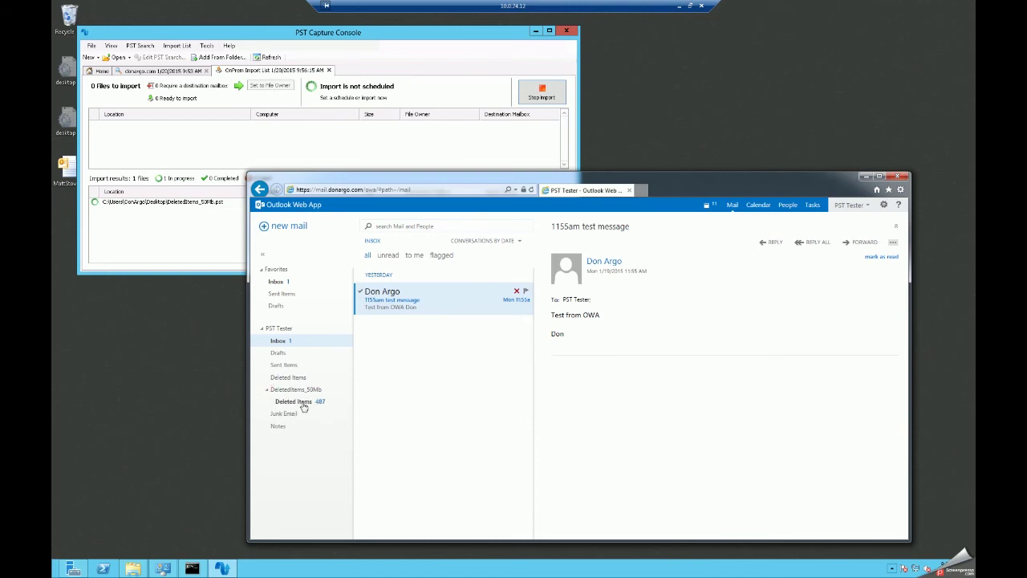
{"action": "left_click", "coordinate": [304, 405]}
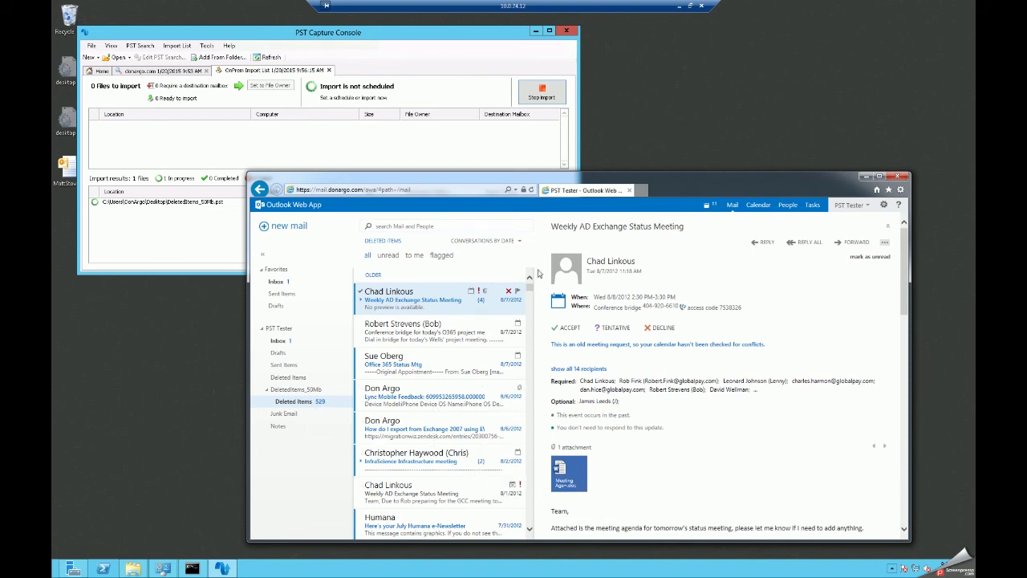
{"action": "left_click", "coordinate": [493, 38]}
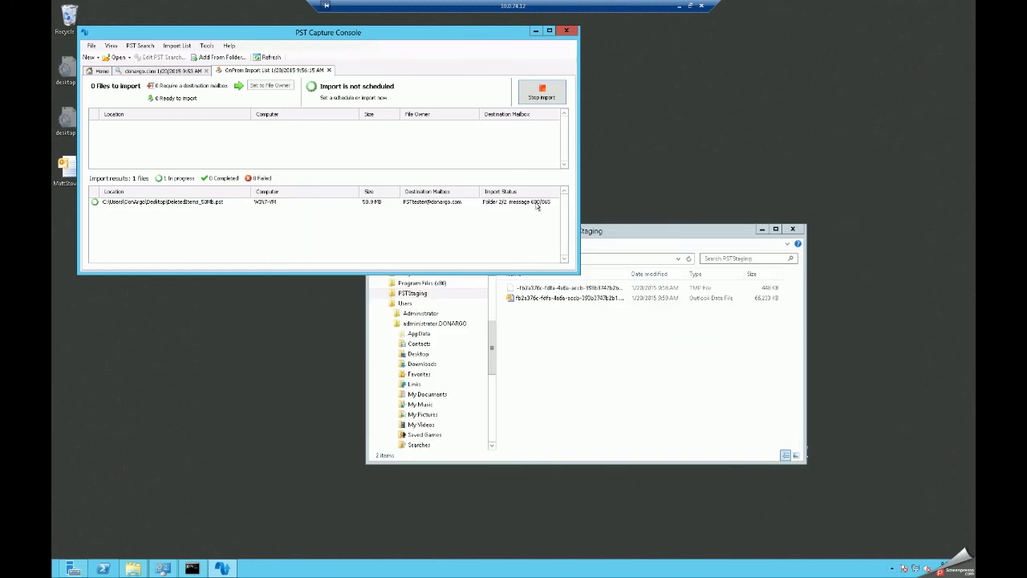
{"action": "left_click", "coordinate": [616, 232]}
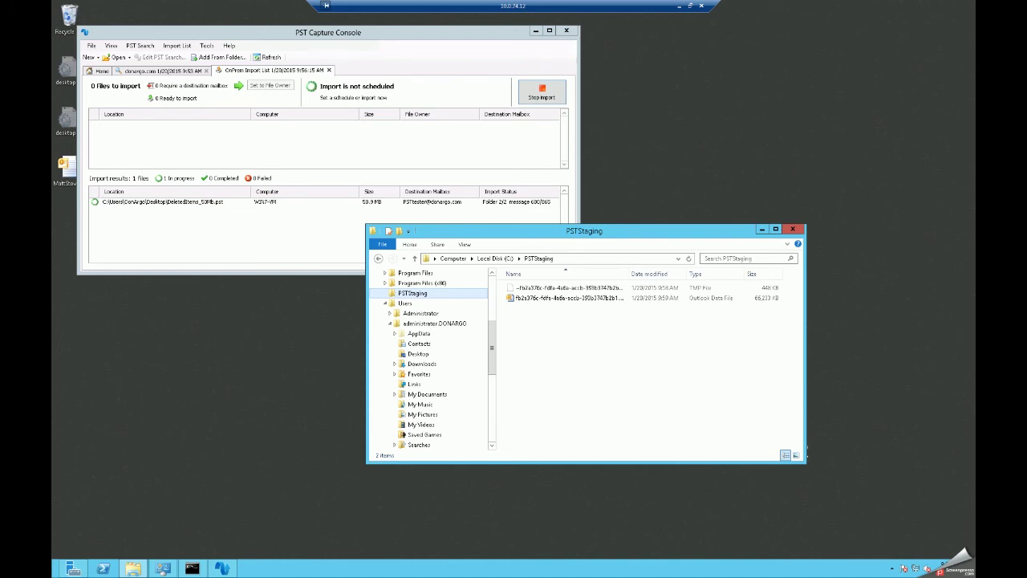
{"action": "key", "text": "alt+Tab"}
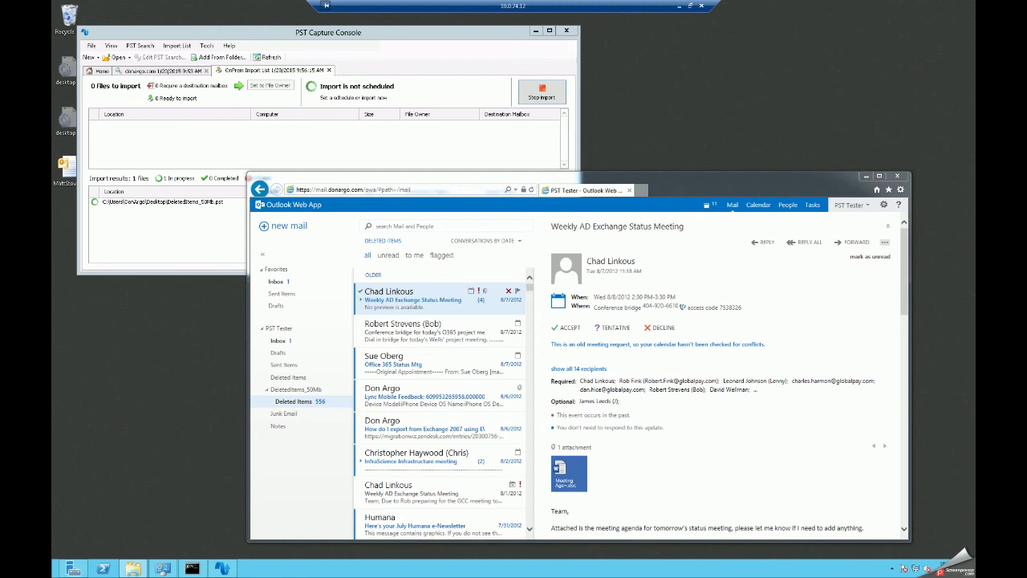
{"action": "key", "text": "alt+Tab"}
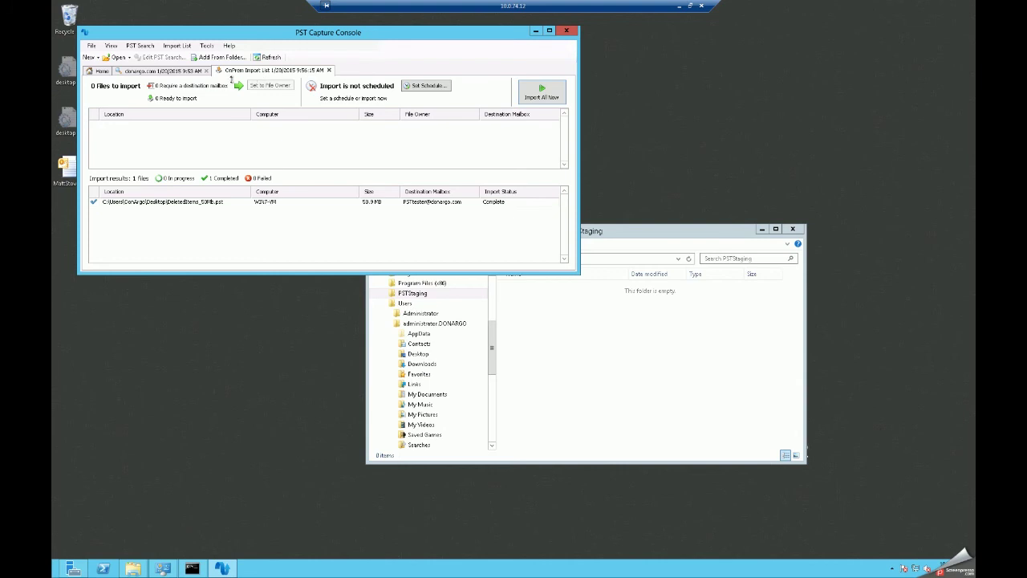
- Delete the finished OnPrem import list and donargo.com PST search, then create a new OnPrem Import List
{"action": "left_click", "coordinate": [99, 71]}
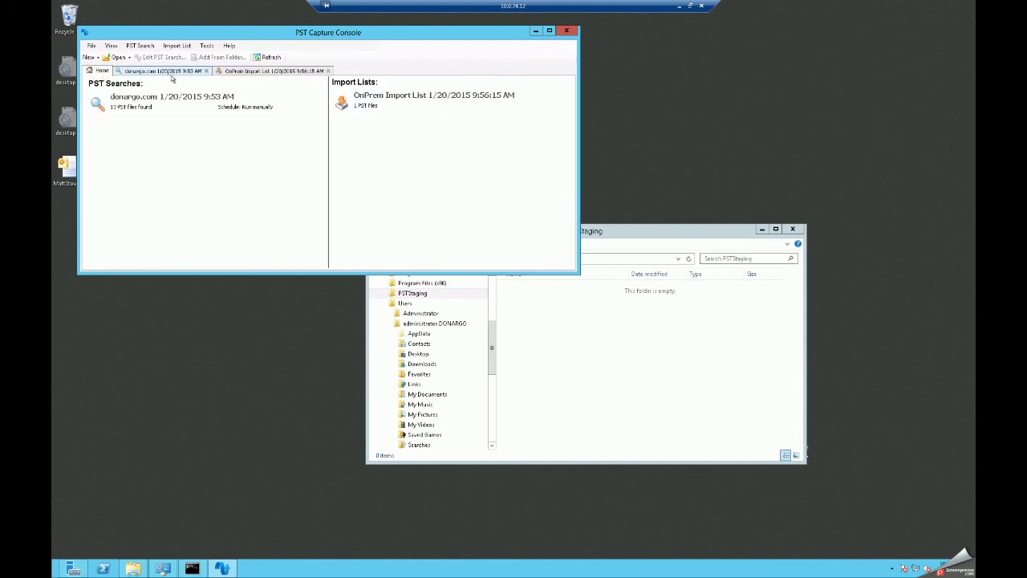
{"action": "mouse_move", "coordinate": [413, 100]}
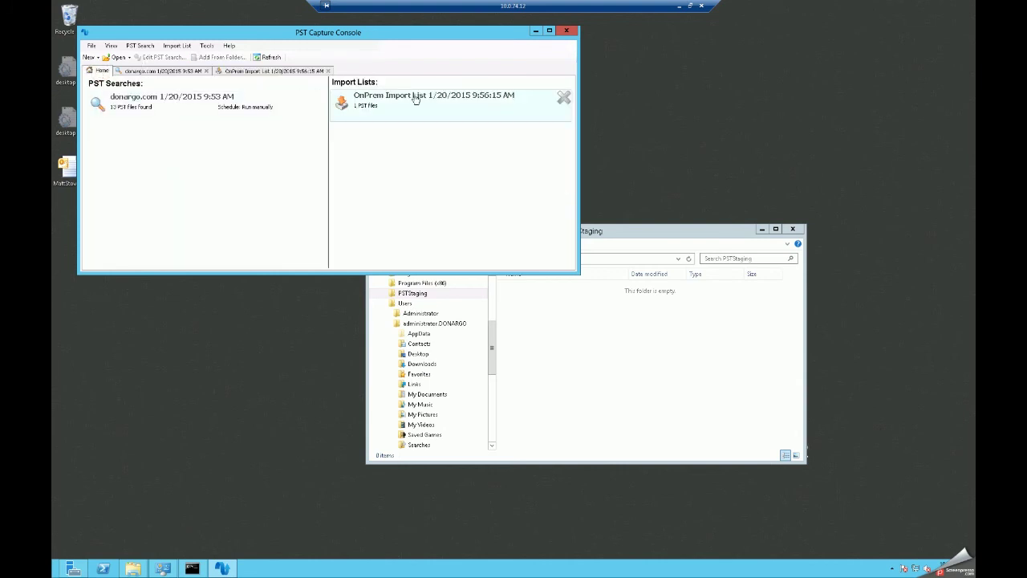
{"action": "left_click", "coordinate": [565, 98]}
{"action": "left_click", "coordinate": [316, 97]}
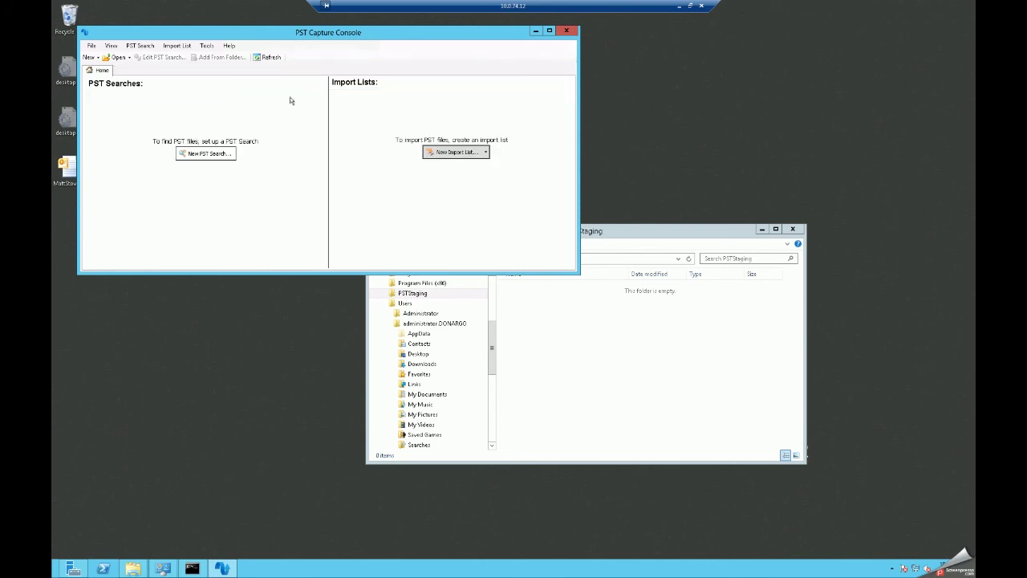
{"action": "left_click", "coordinate": [486, 152]}
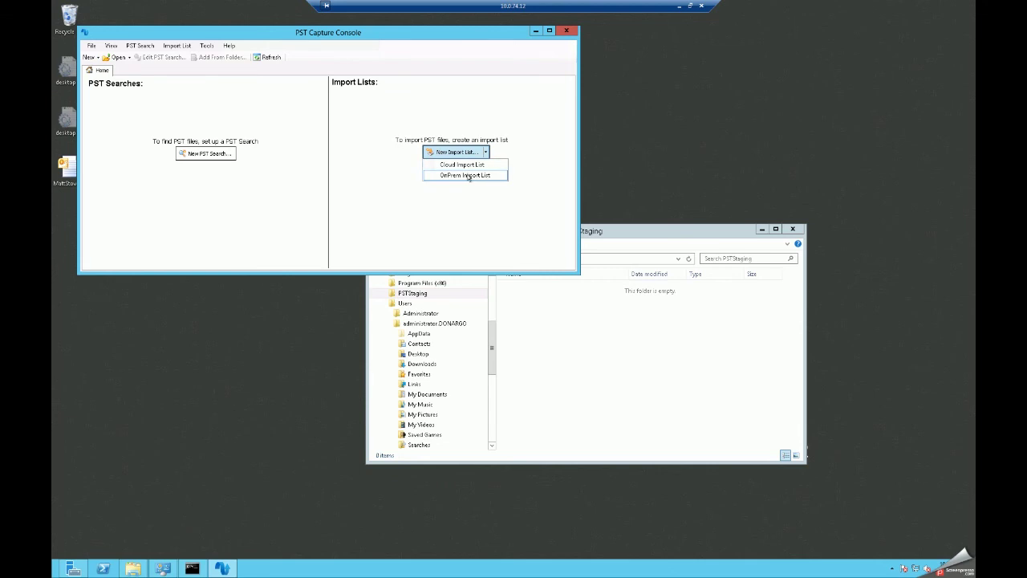
{"action": "left_click", "coordinate": [467, 174]}
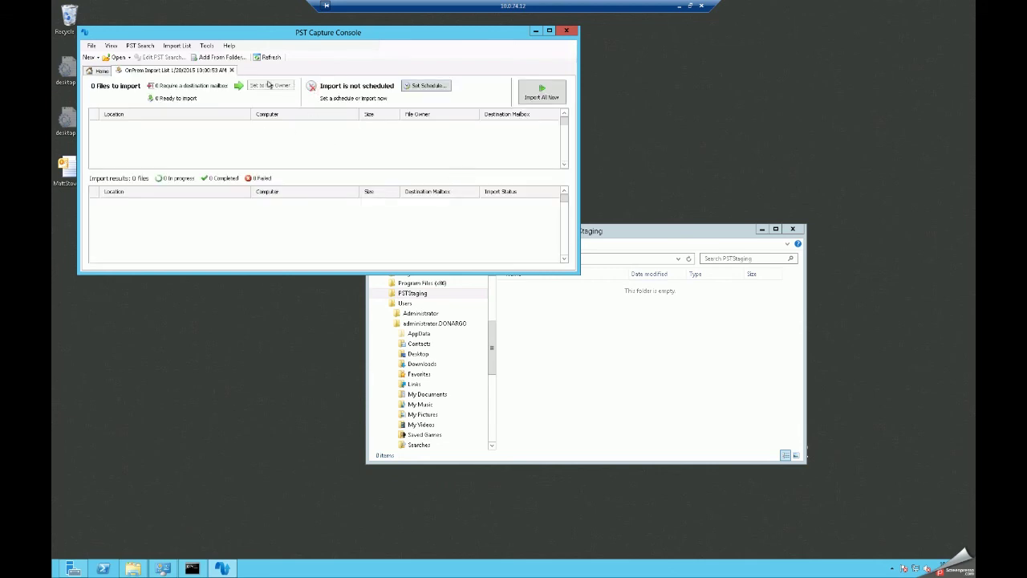
{"action": "left_click", "coordinate": [224, 58]}
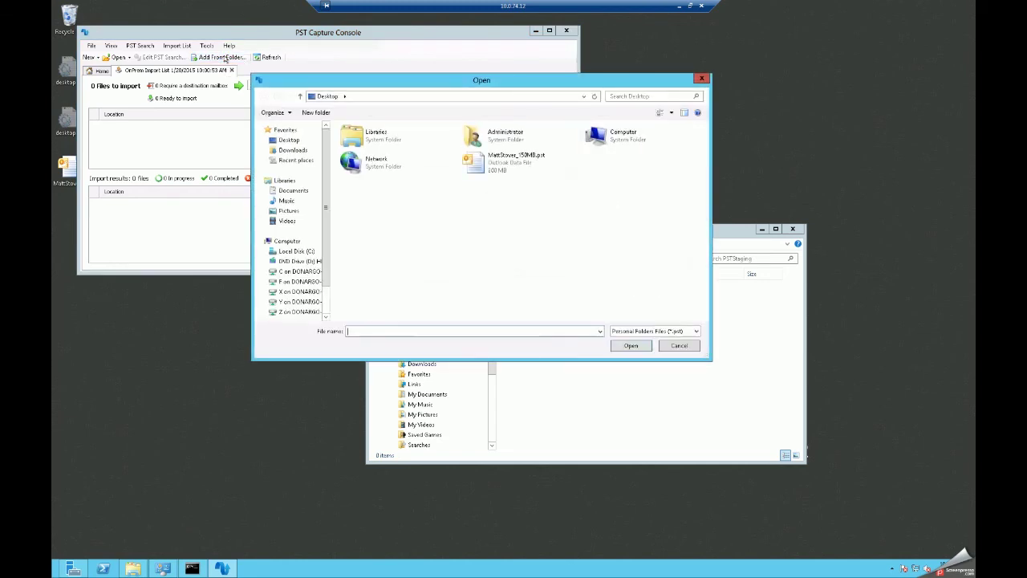
{"action": "left_click", "coordinate": [507, 160]}
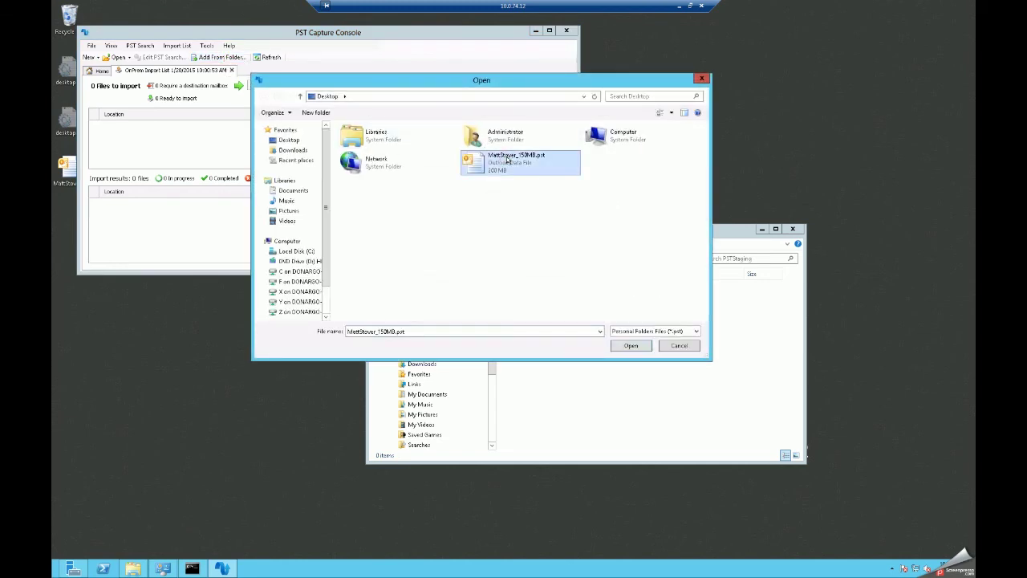
{"action": "left_click", "coordinate": [638, 345]}
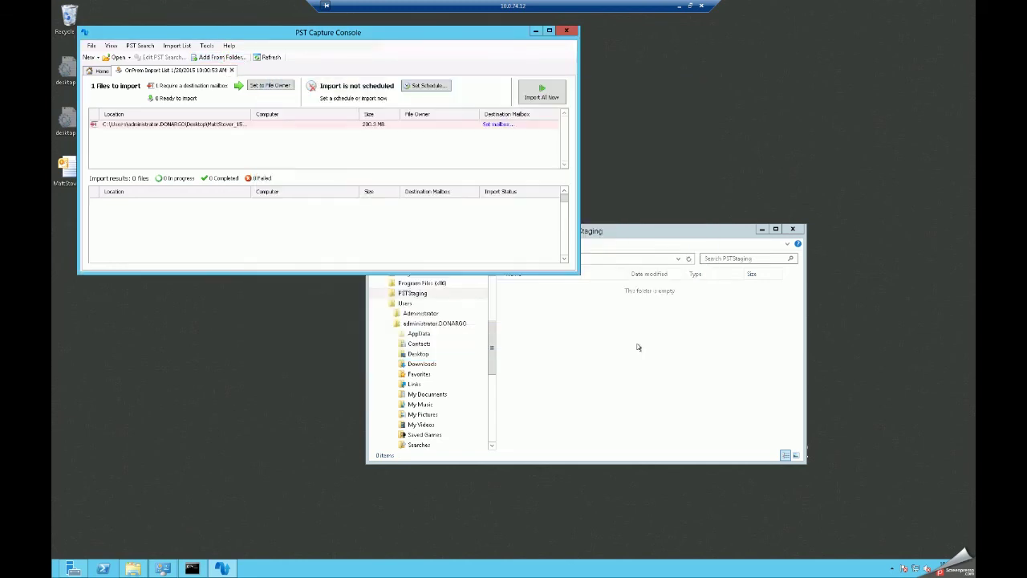
{"action": "left_click", "coordinate": [490, 125]}
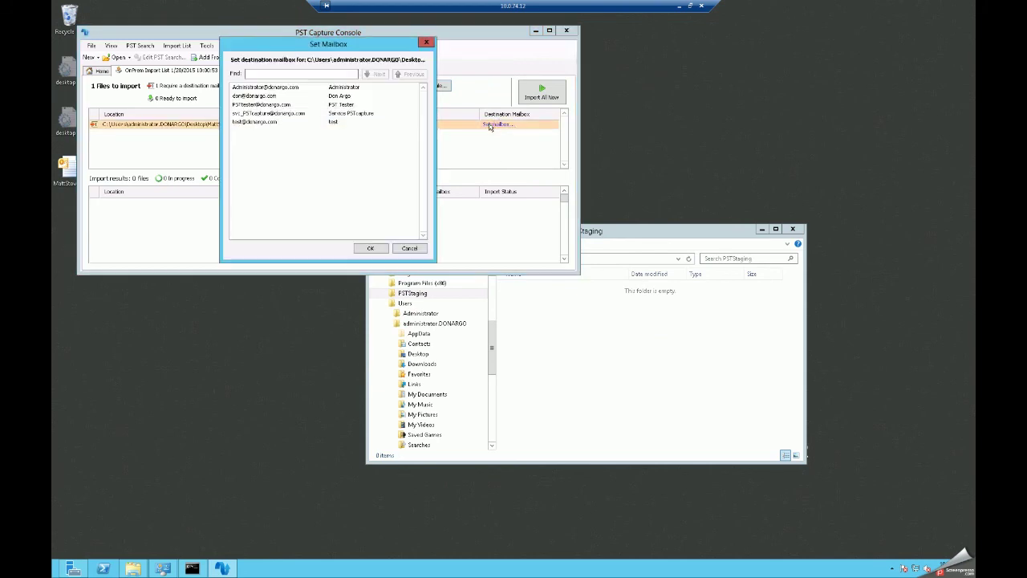
{"action": "left_click", "coordinate": [342, 106]}
{"action": "left_click", "coordinate": [378, 248]}
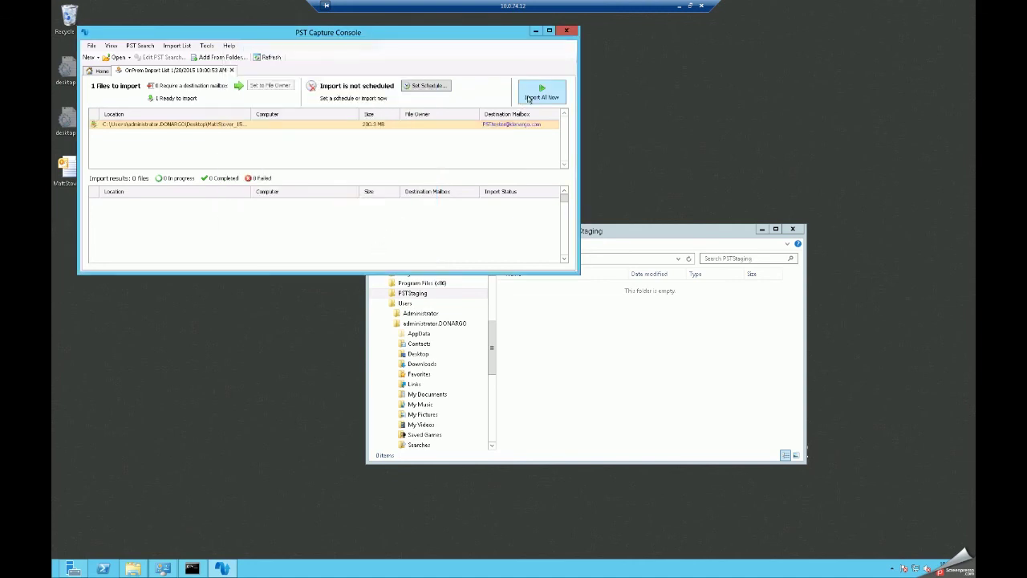
{"action": "right_click", "coordinate": [526, 126]}
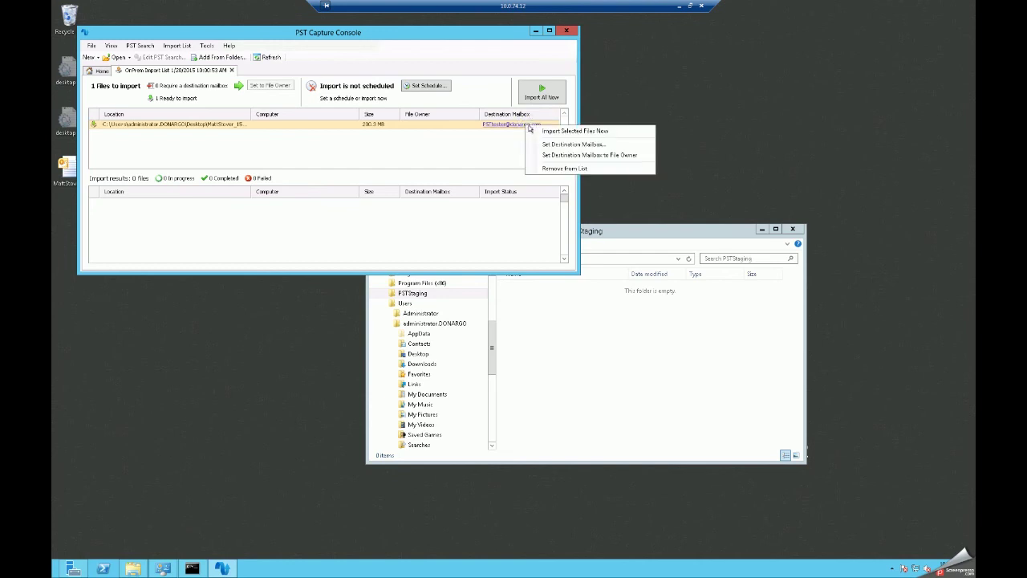
{"action": "left_click", "coordinate": [542, 131]}
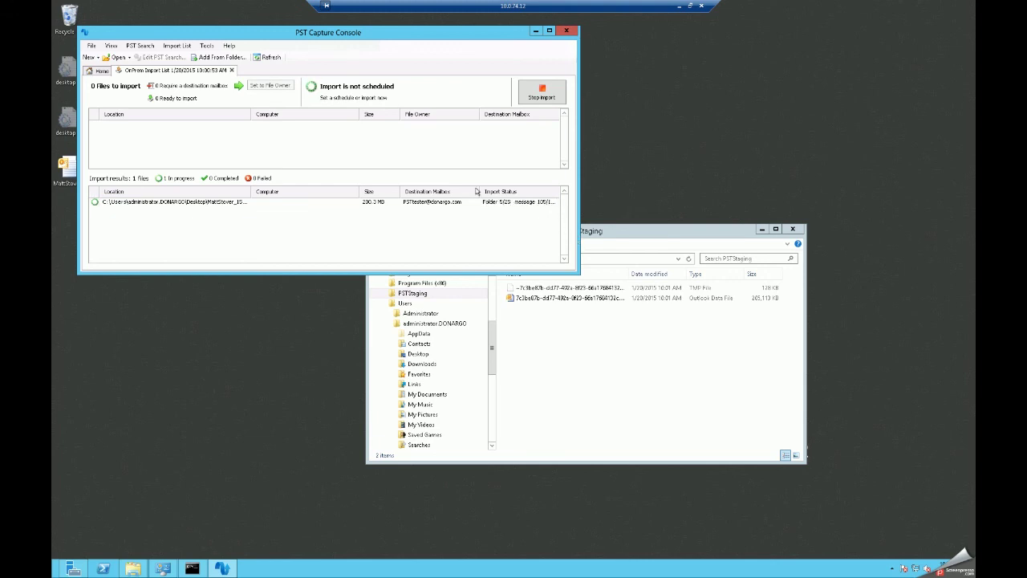
- Widen the Import Status column to read folder 5 of 23, message 105 of 1050
{"action": "left_click_drag", "start_coordinate": [479, 190], "coordinate": [466, 190]}
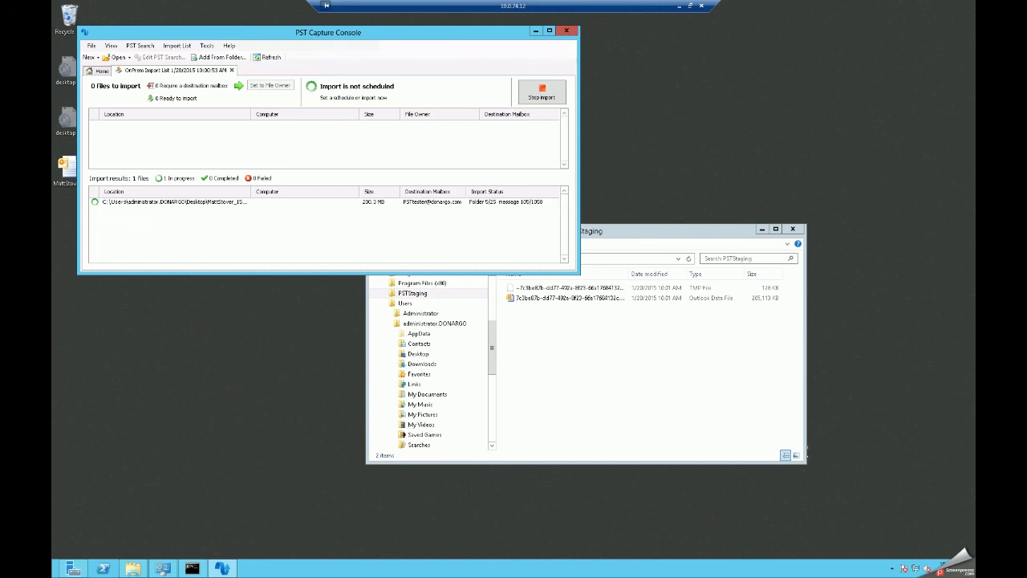
{"action": "key", "text": "alt+Tab"}
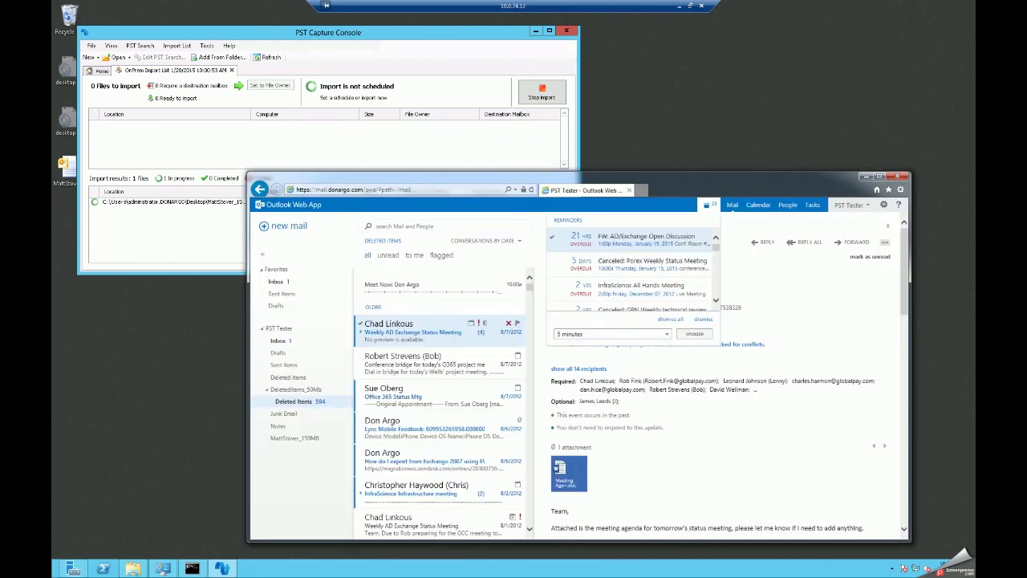
{"action": "left_click", "coordinate": [294, 438]}
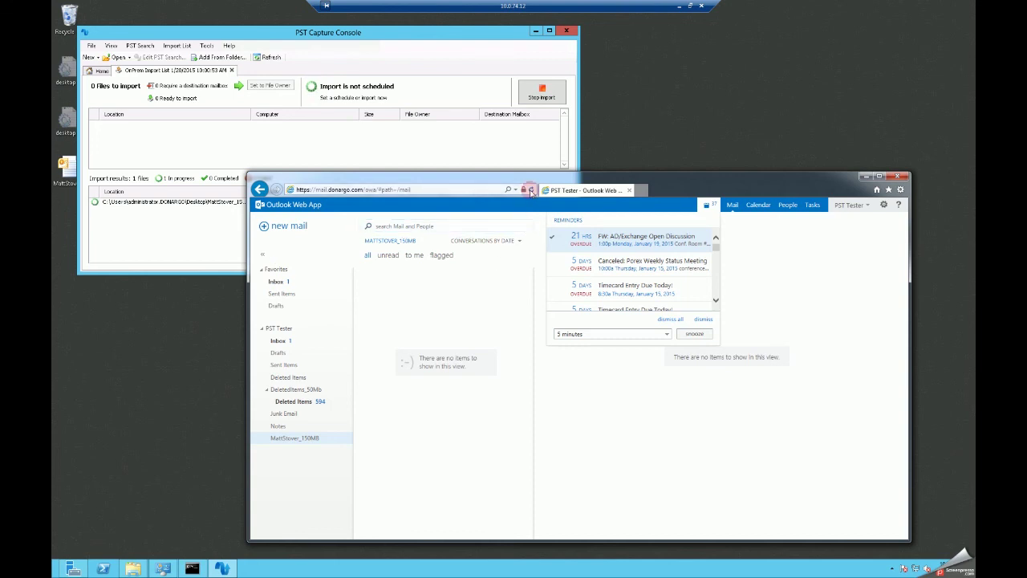
{"action": "left_click", "coordinate": [531, 190]}
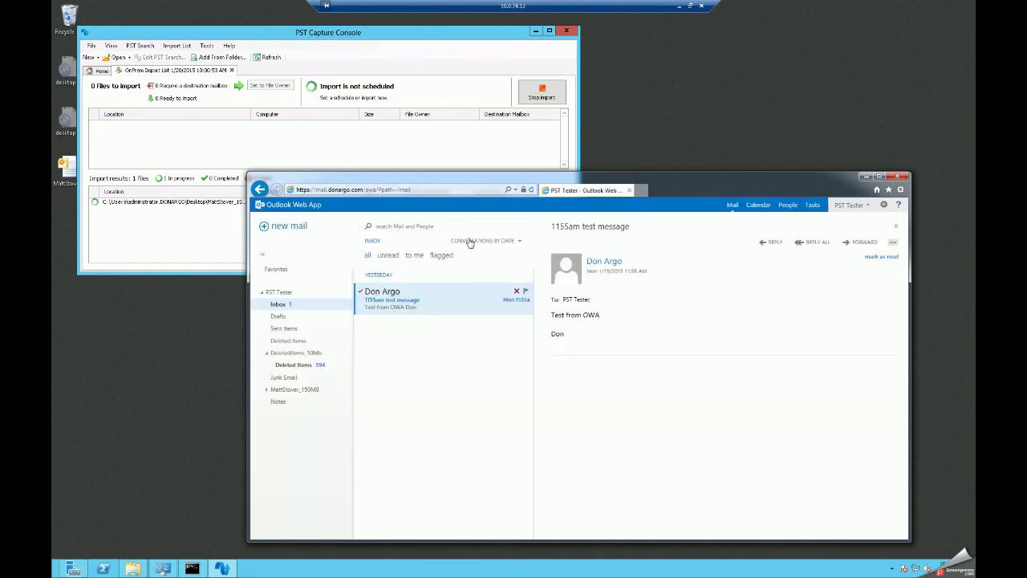
{"action": "left_click", "coordinate": [266, 426]}
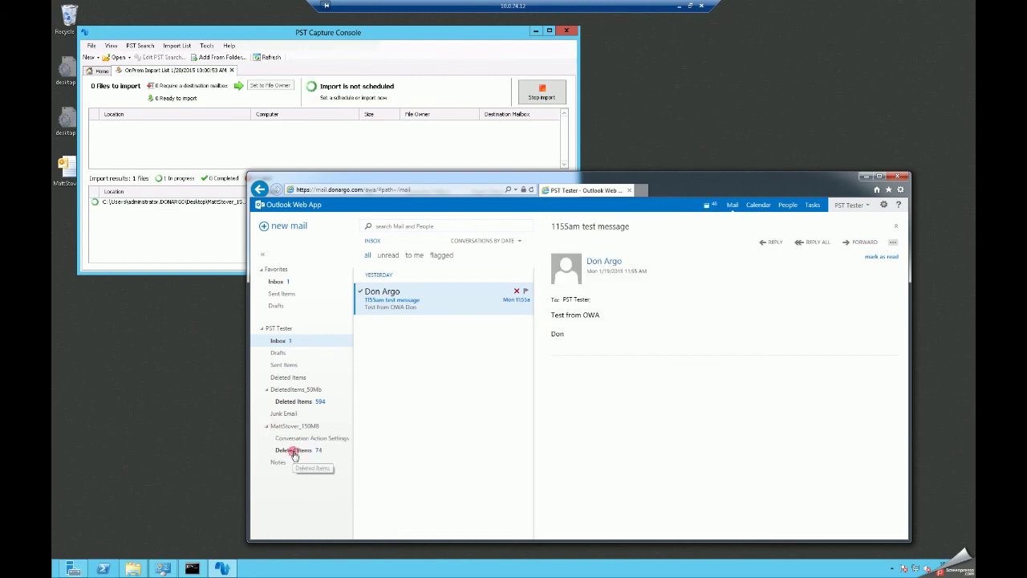
{"action": "left_click", "coordinate": [293, 450]}
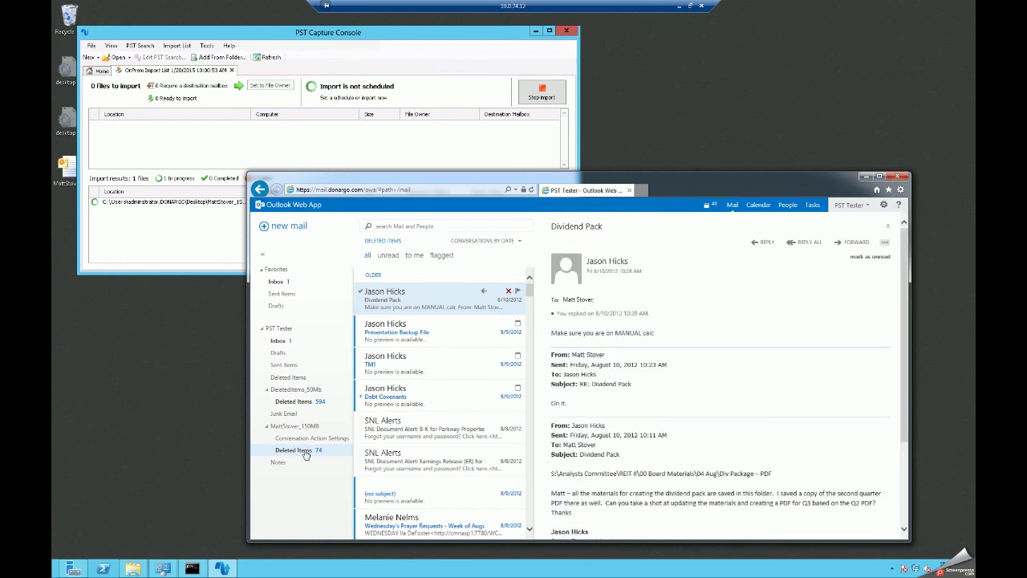
{"action": "left_click", "coordinate": [491, 38]}
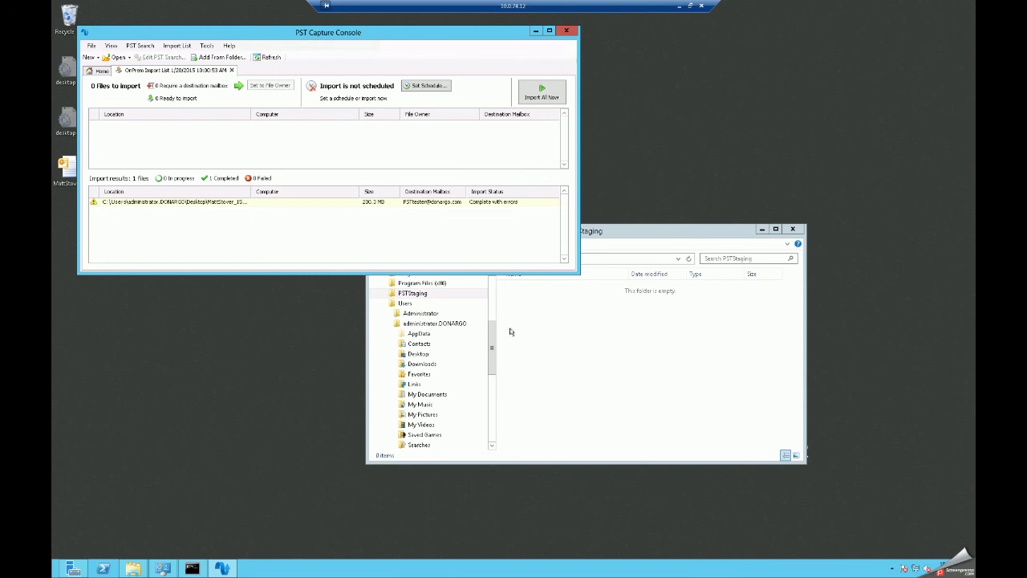
{"action": "left_click", "coordinate": [480, 202]}
{"action": "right_click", "coordinate": [481, 202]}
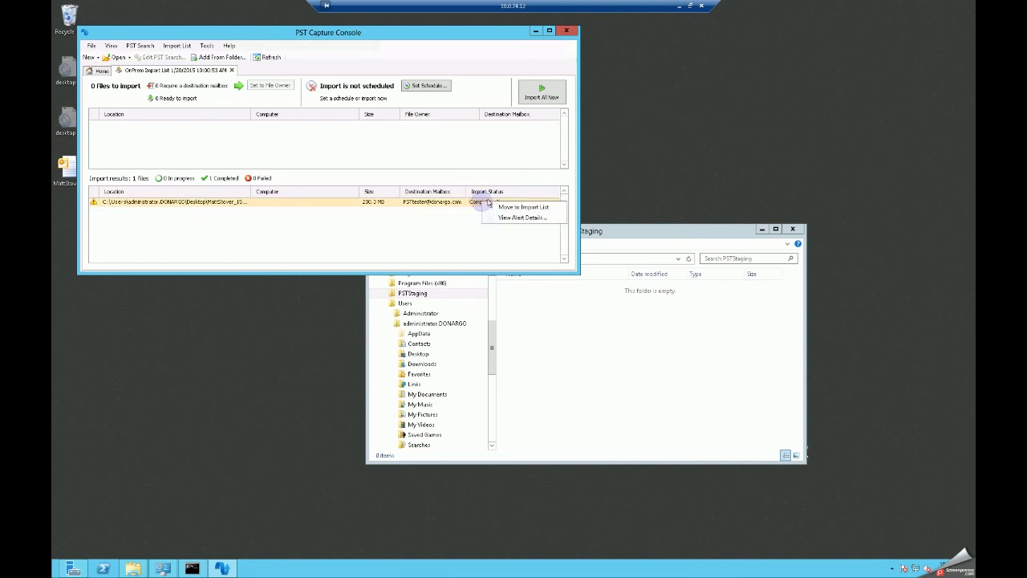
{"action": "left_click", "coordinate": [500, 218]}
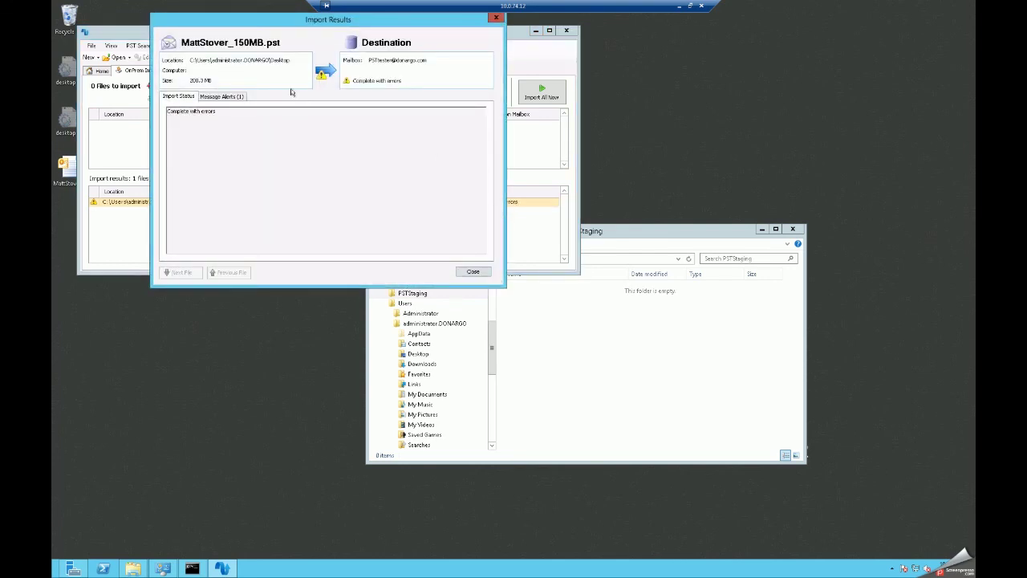
{"action": "left_click", "coordinate": [229, 97]}
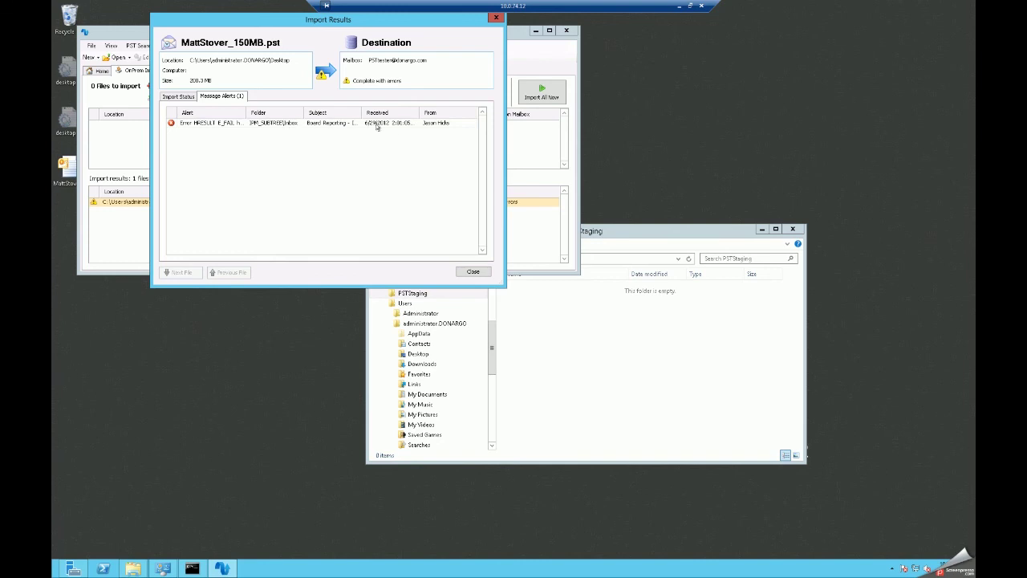
{"action": "left_click", "coordinate": [472, 271]}
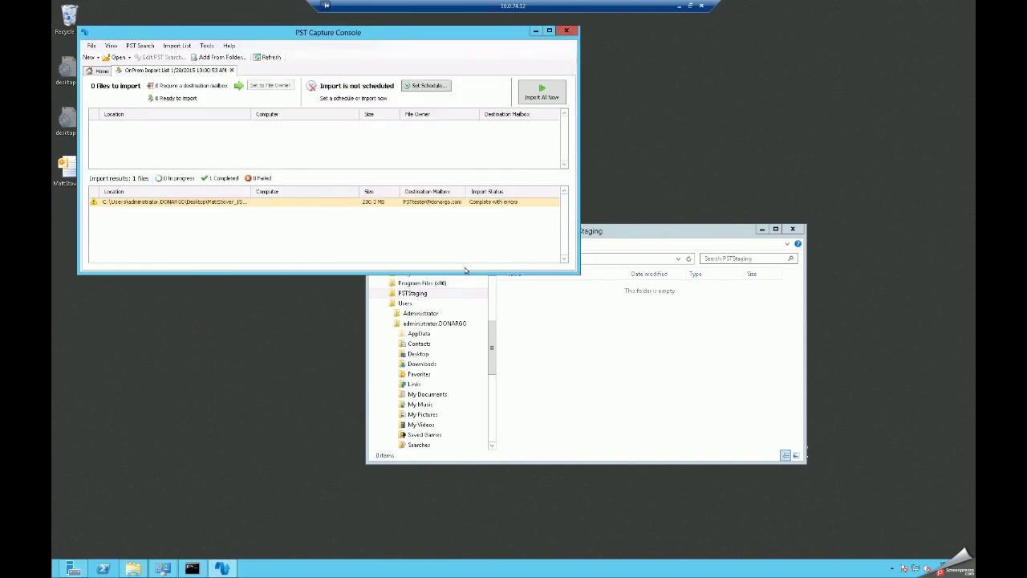